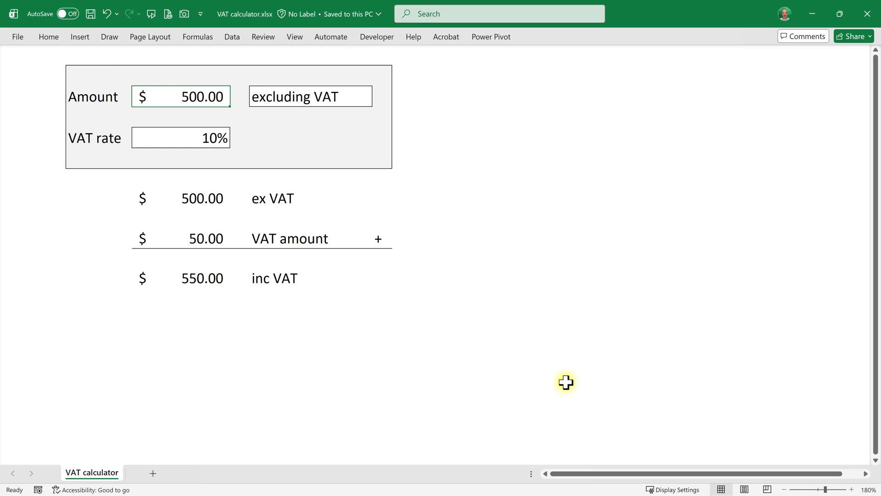
Set the amount to 250 and the VAT rate to 18% in the finished VAT calculator.
{"action": "key", "text": "ctrl+shift+asciitilde"}
{"action": "type", "text": "250"}
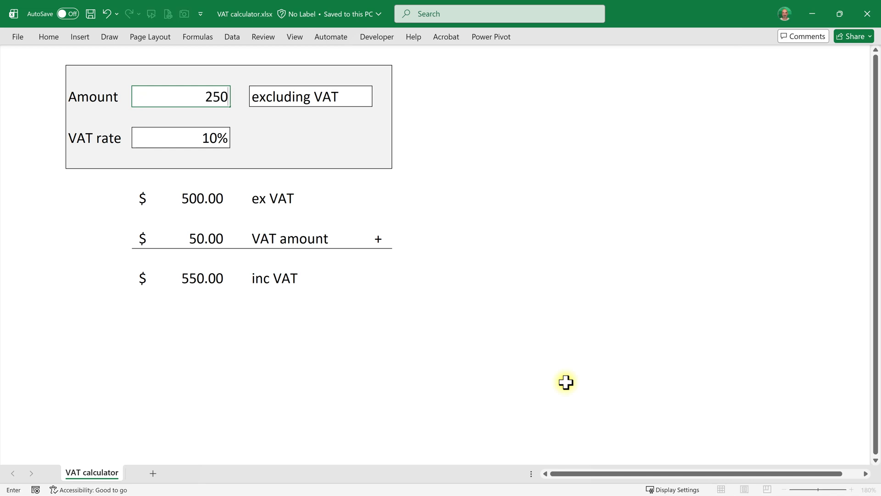
{"action": "key", "text": "Return"}
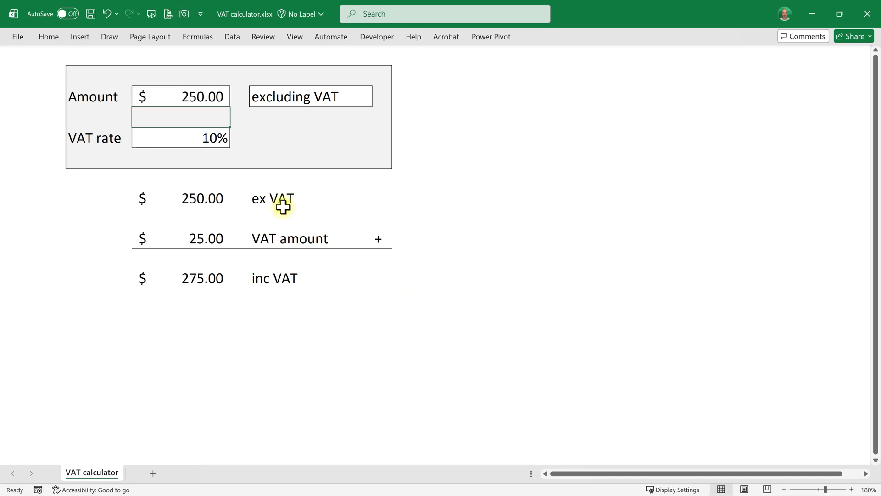
{"action": "left_click", "coordinate": [167, 137]}
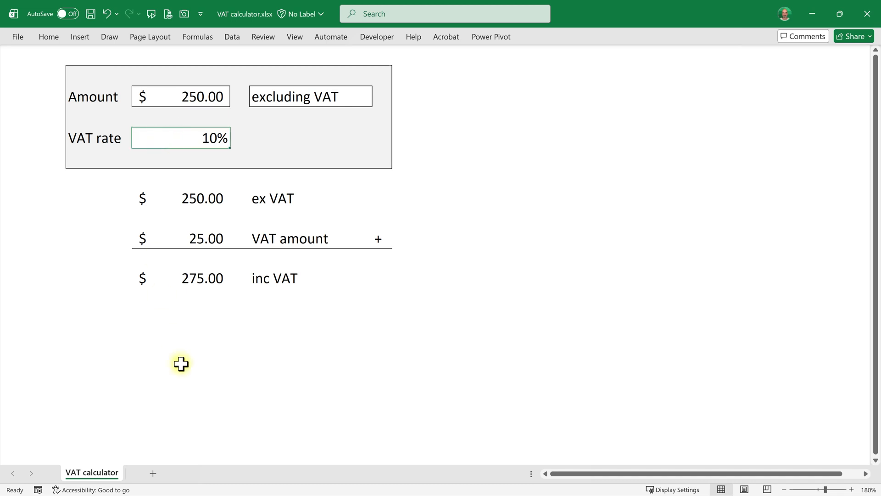
{"action": "type", "text": "18"}
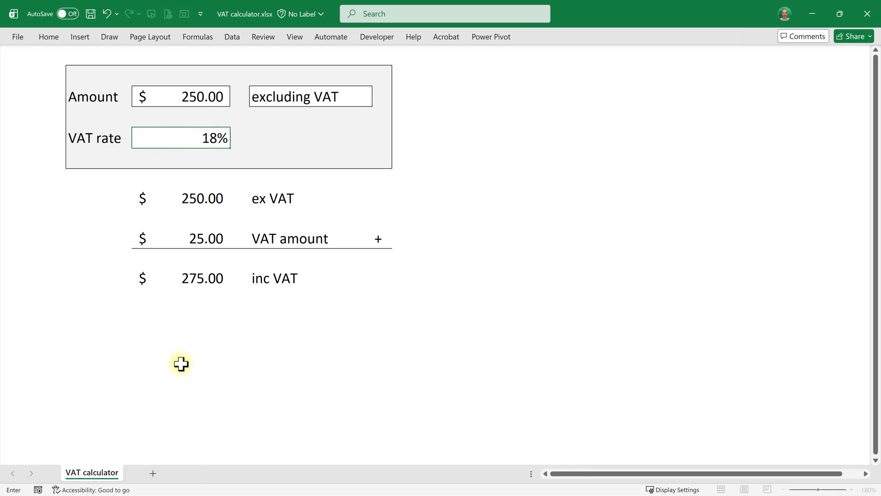
{"action": "key", "text": "Return"}
Switch the amount basis to including VAT and check the ex VAT, VAT amount and inc VAT results.
{"action": "left_click", "coordinate": [298, 101]}
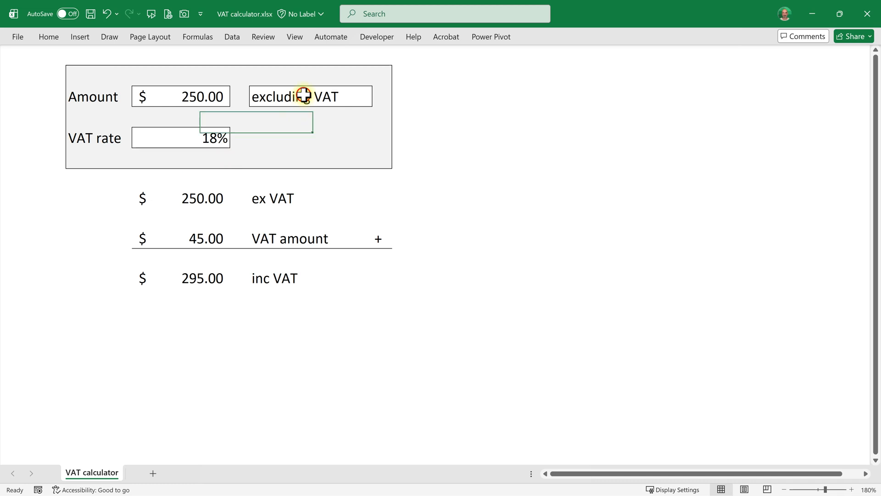
{"action": "key", "text": "alt+Down"}
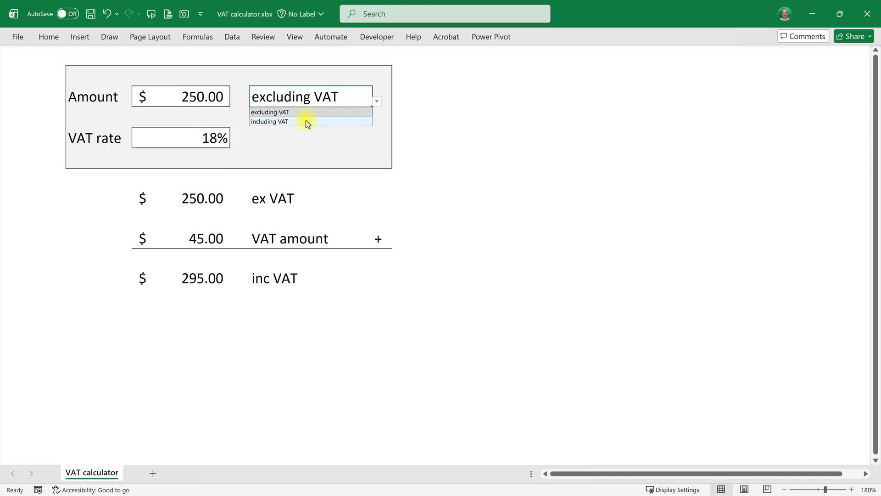
{"action": "left_click", "coordinate": [303, 121]}
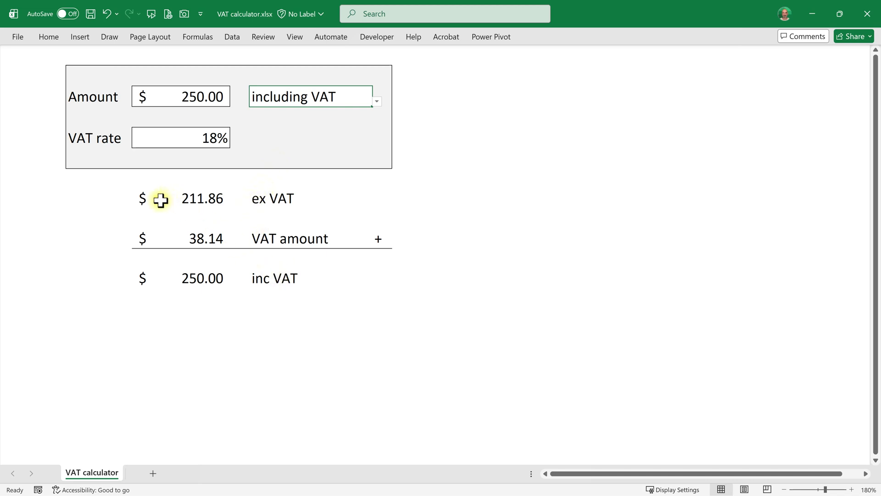
{"action": "left_click_drag", "start_coordinate": [161, 198], "coordinate": [277, 275]}
{"action": "left_click", "coordinate": [277, 274]}
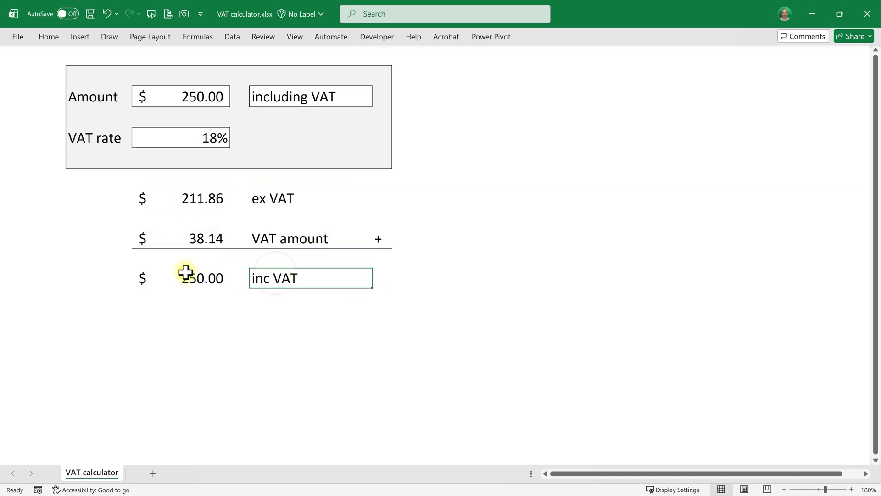
{"action": "left_click", "coordinate": [185, 271]}
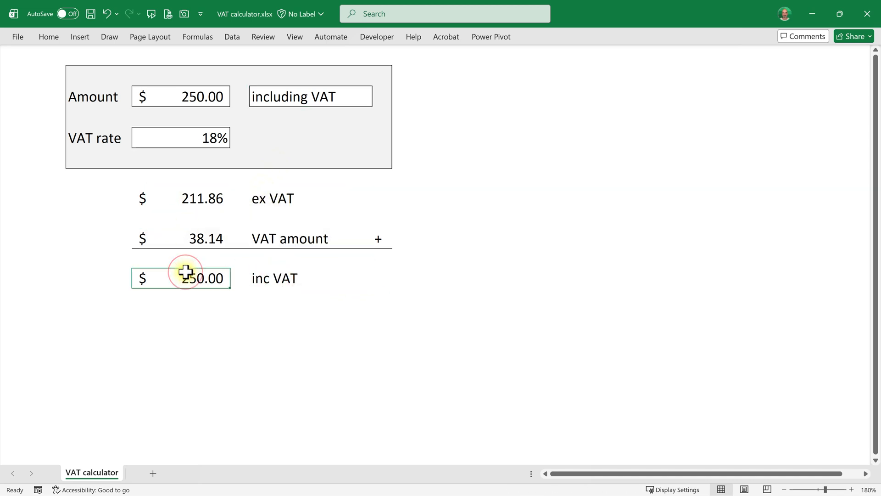
{"action": "left_click", "coordinate": [195, 195]}
{"action": "left_click", "coordinate": [196, 238]}
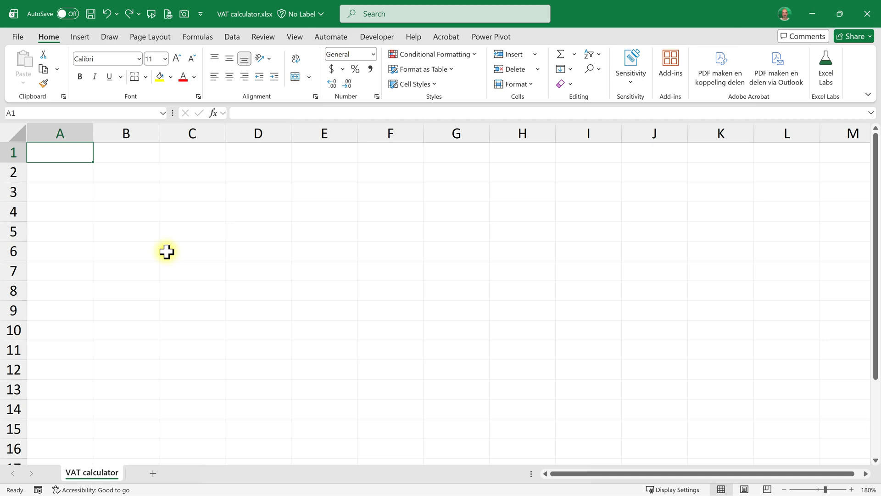
Enter the label "Amount" in cell B3 and "VAT rate" in cell B5 of the blank sheet.
{"action": "key", "text": "Right"}
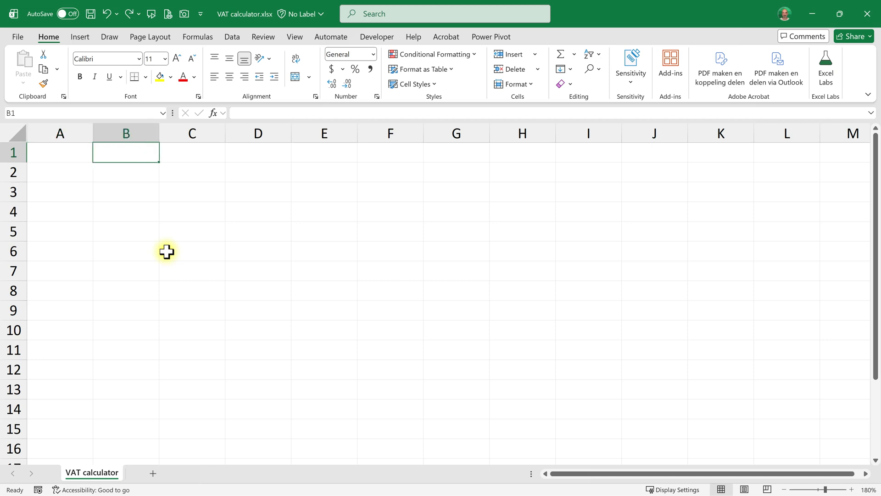
{"action": "key", "text": "Down"}
{"action": "key", "text": "Down"}
{"action": "type", "text": "Amount"}
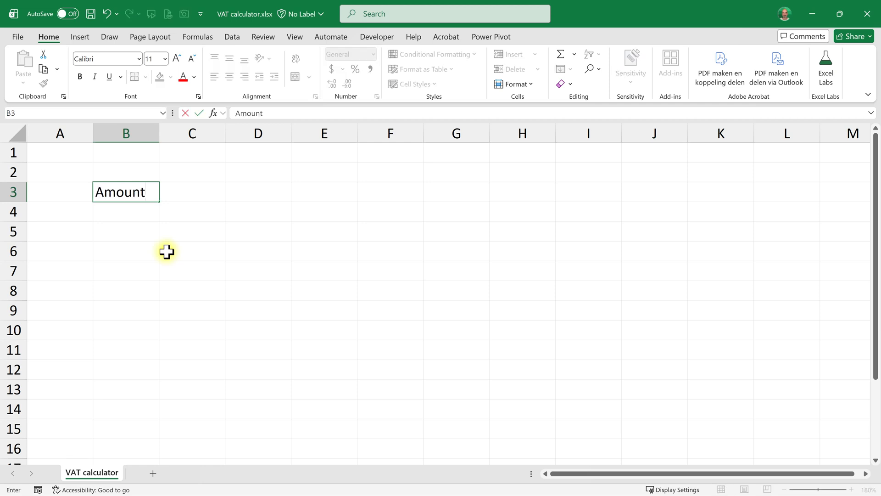
{"action": "key", "text": "Return"}
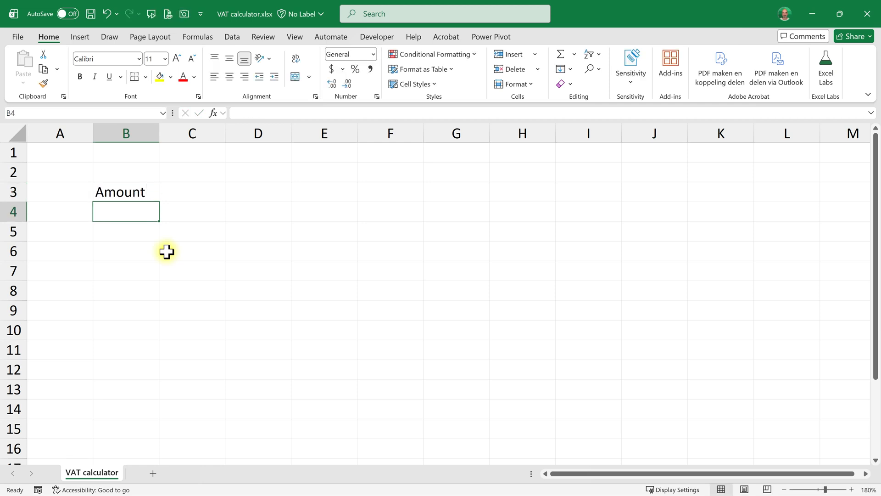
{"action": "key", "text": "Down"}
{"action": "type", "text": "VAT"}
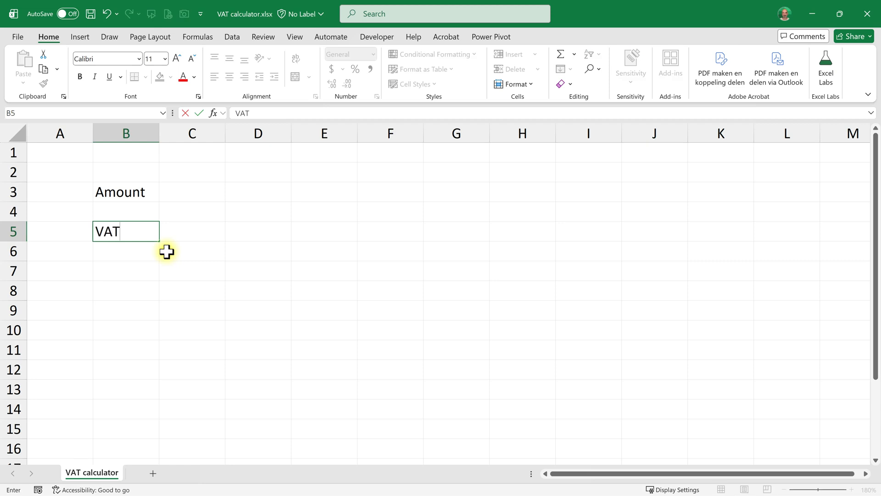
{"action": "type", "text": " rate"}
{"action": "key", "text": "Tab"}
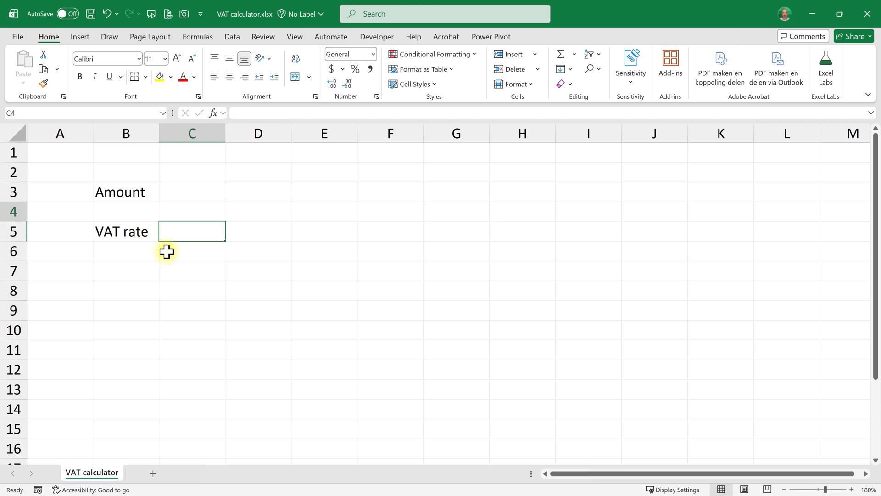
Enter 100 as the amount in cell C3 and format it as dollar accounting.
{"action": "key", "text": "Up"}
{"action": "key", "text": "Up"}
{"action": "type", "text": "100"}
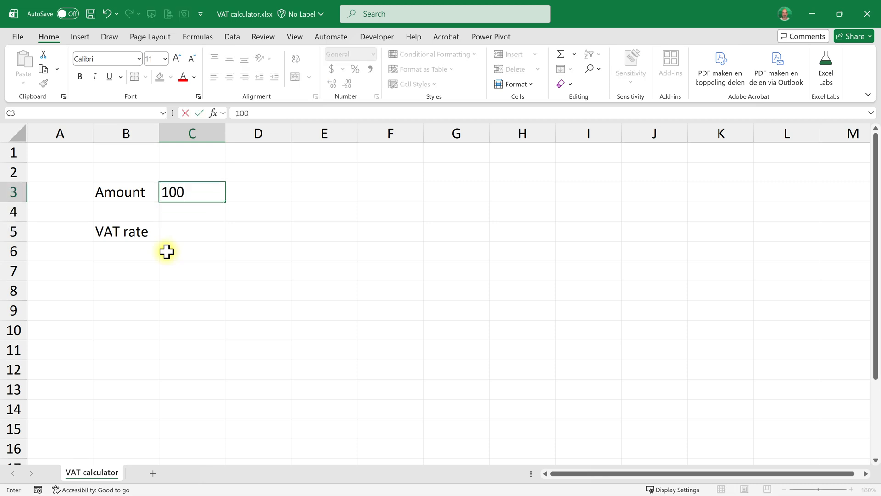
{"action": "key", "text": "Return"}
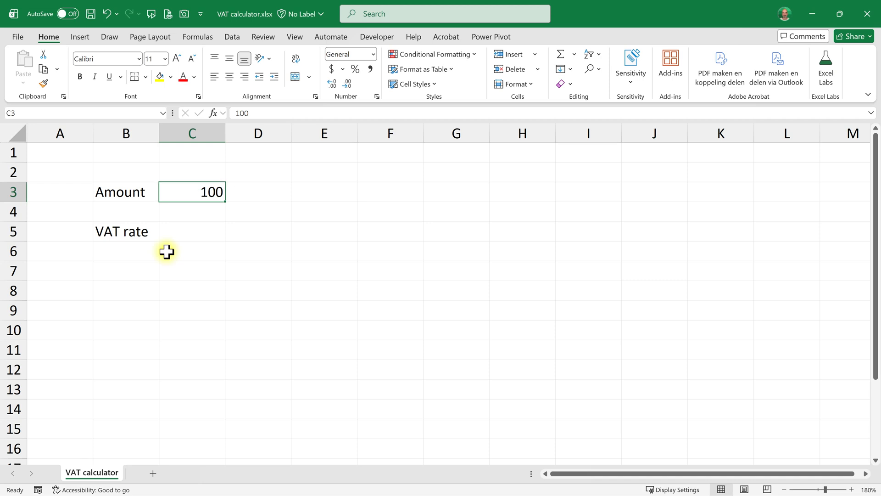
{"action": "left_click", "coordinate": [331, 69]}
Enter a VAT rate of 15% in cell C5.
{"action": "left_click", "coordinate": [190, 228]}
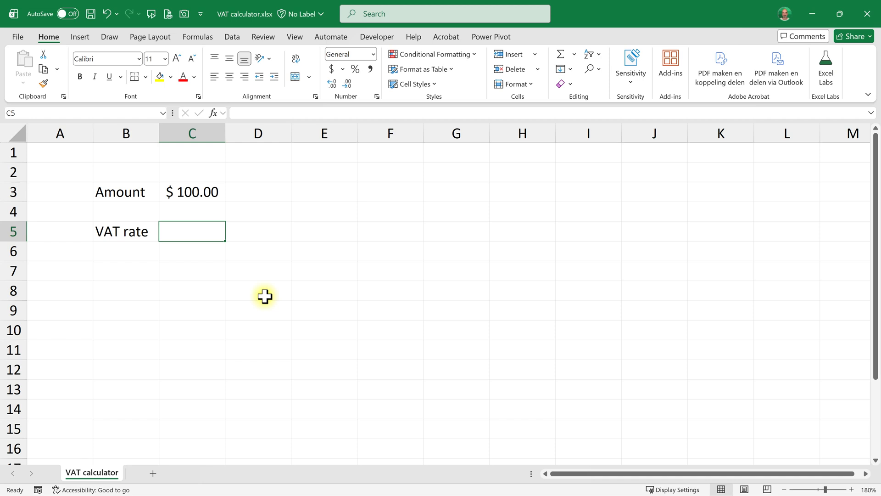
{"action": "type", "text": "15%"}
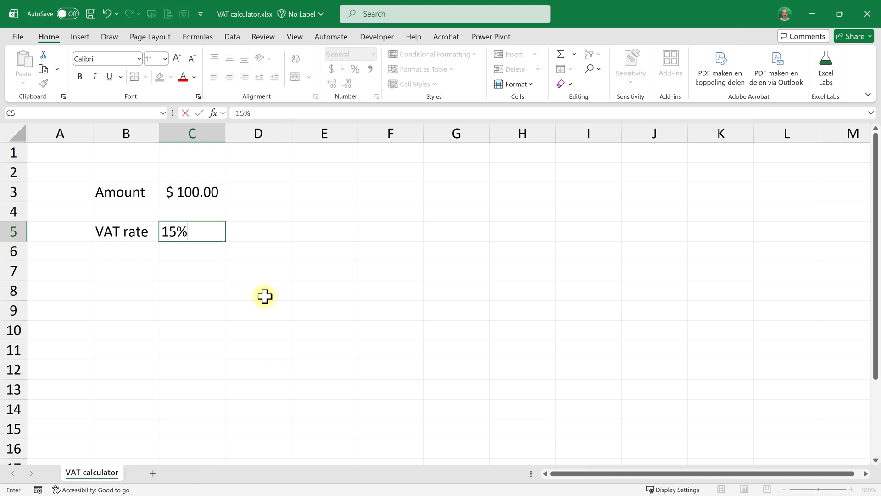
{"action": "key", "text": "Return"}
{"action": "key", "text": "Up"}
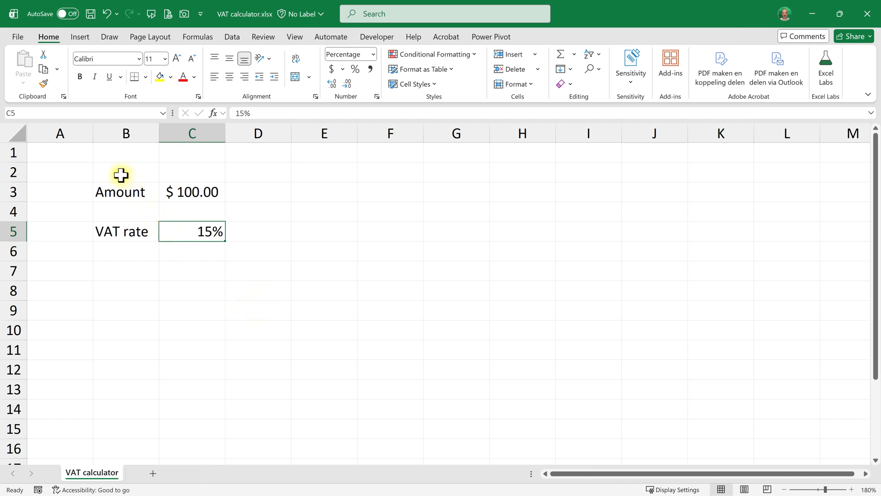
Give the range B2:F6 the lightest grey fill and an outside border.
{"action": "left_click_drag", "start_coordinate": [121, 175], "coordinate": [394, 256]}
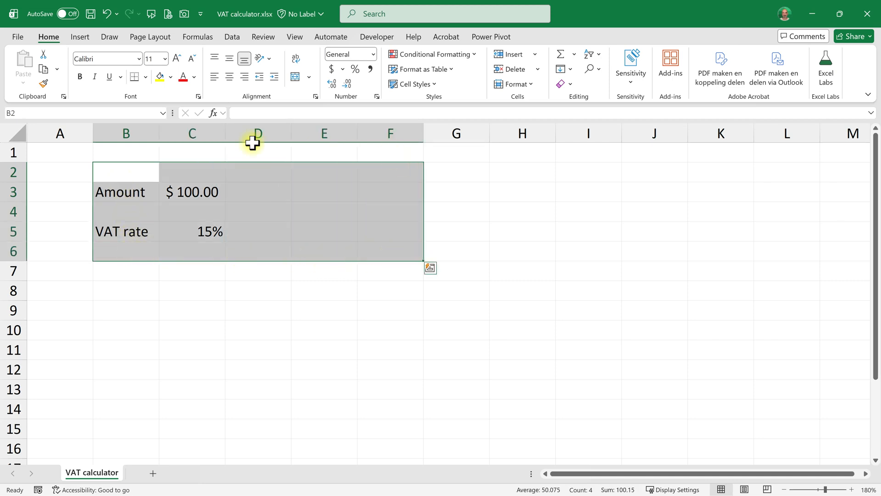
{"action": "left_click", "coordinate": [172, 77]}
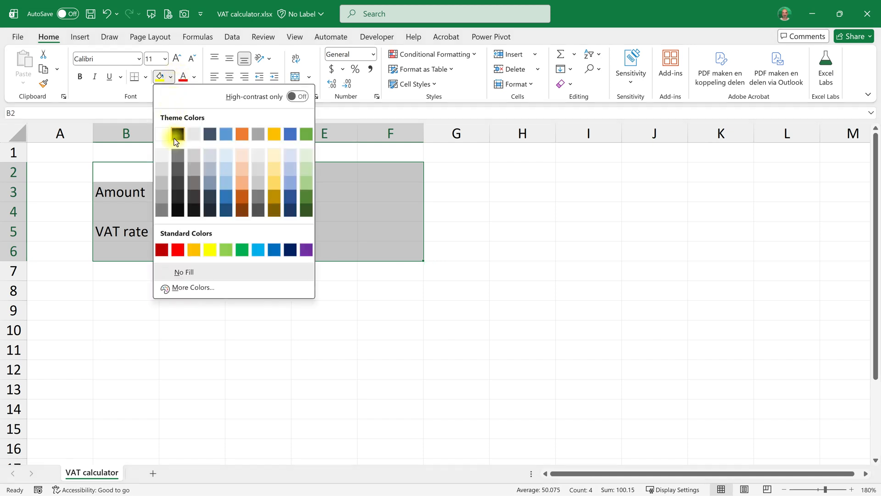
{"action": "left_click", "coordinate": [165, 158]}
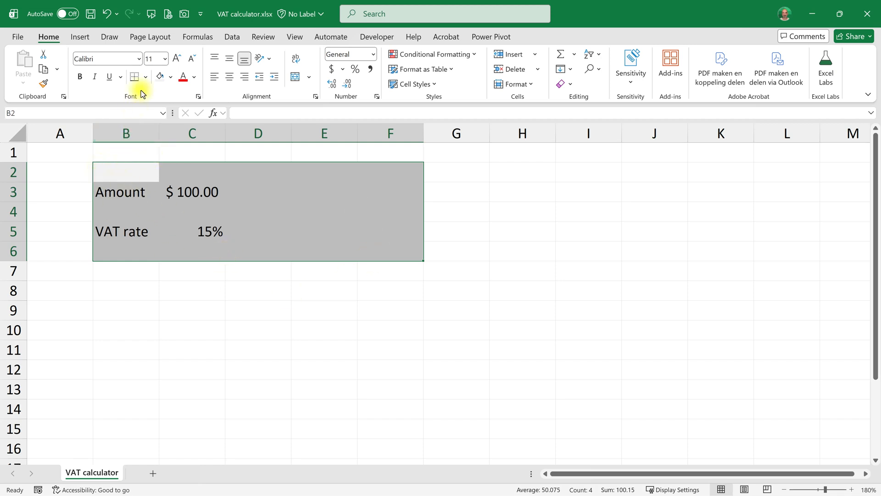
{"action": "left_click", "coordinate": [146, 77]}
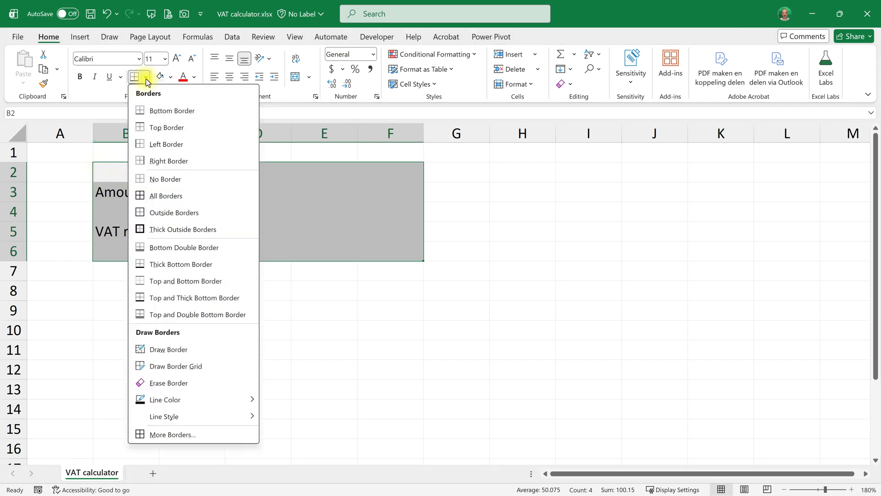
{"action": "left_click", "coordinate": [151, 232]}
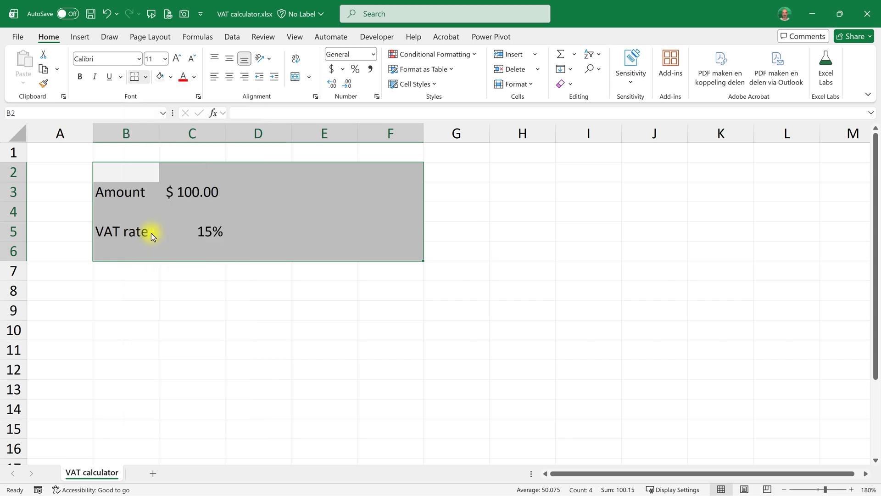
{"action": "left_click", "coordinate": [207, 308]}
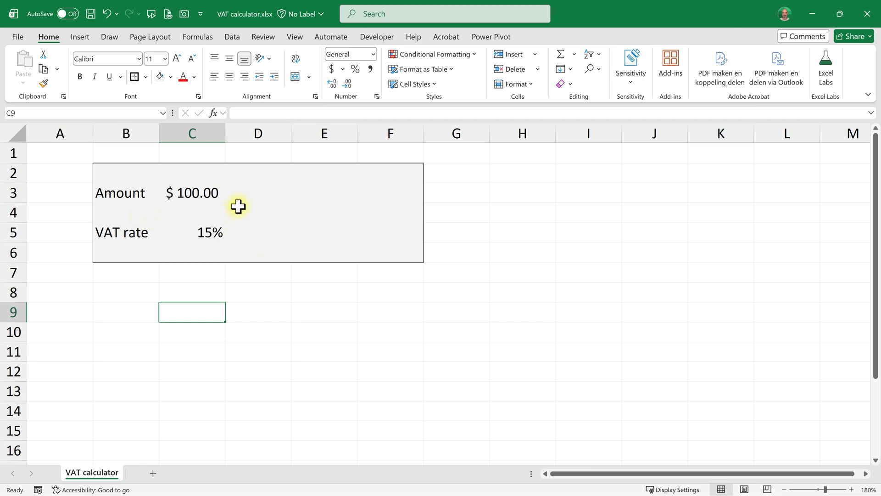
Give the input cells C3, C5 and E3 a white fill and outside borders.
{"action": "left_click", "coordinate": [184, 192]}
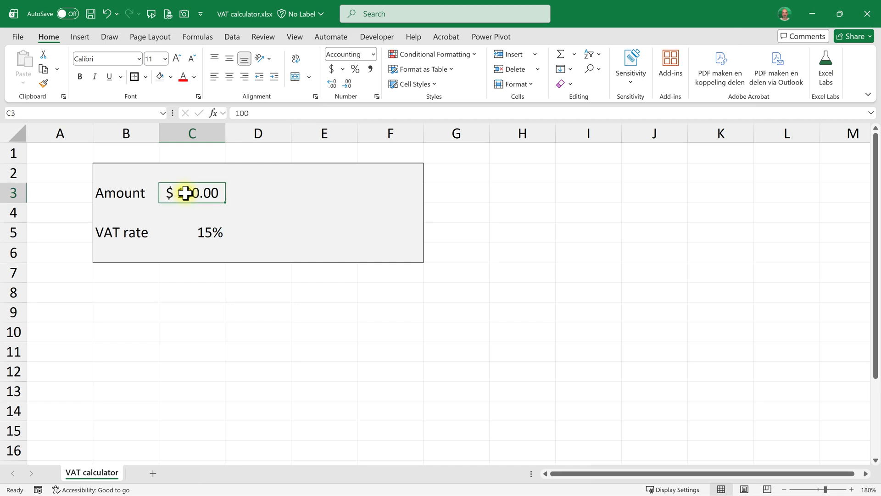
{"action": "left_click", "coordinate": [187, 231], "text": "ctrl"}
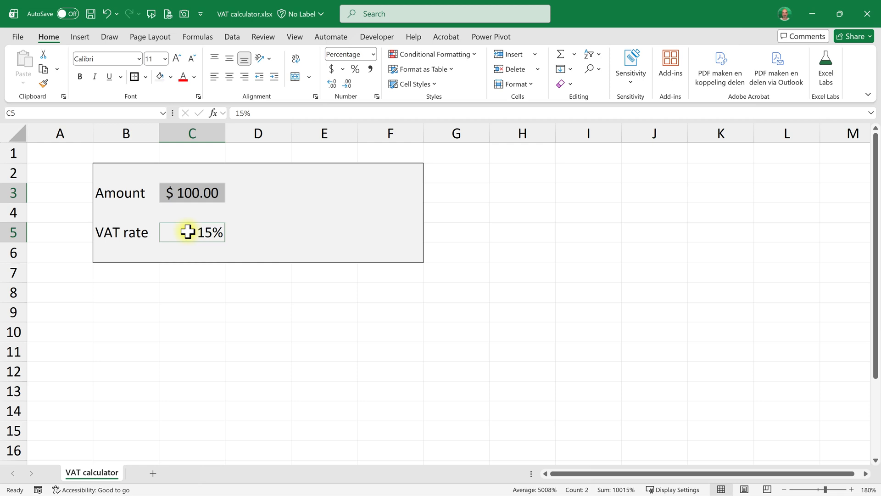
{"action": "left_click", "coordinate": [316, 192], "text": "ctrl"}
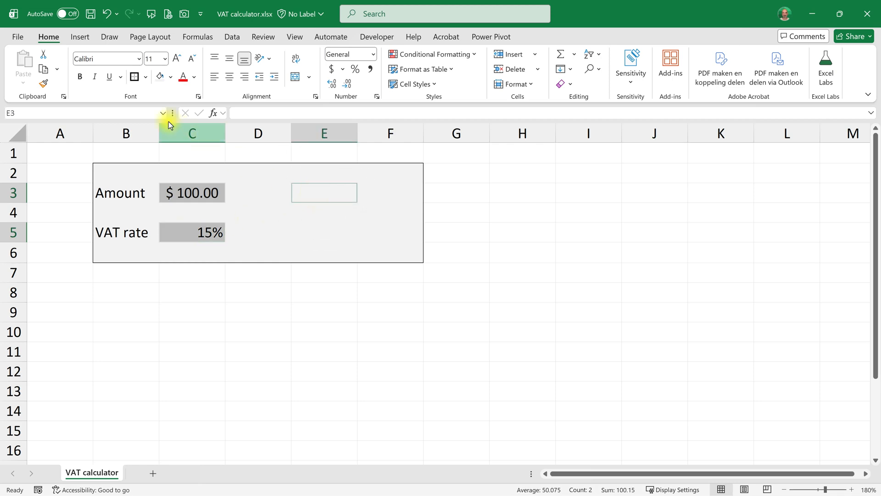
{"action": "left_click", "coordinate": [170, 77]}
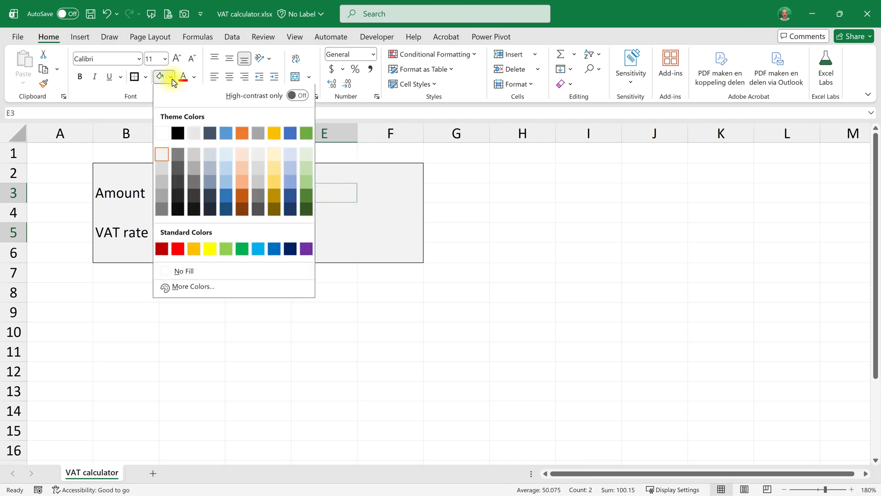
{"action": "left_click", "coordinate": [164, 135]}
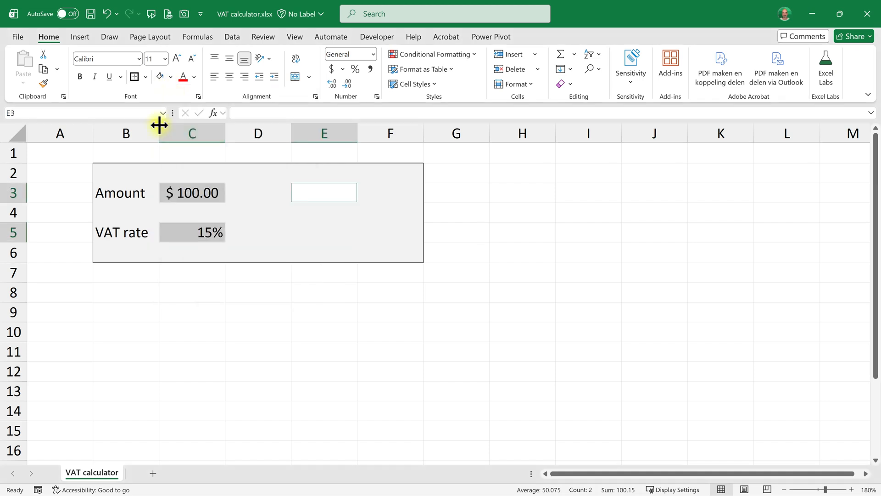
{"action": "left_click", "coordinate": [134, 77]}
{"action": "left_click", "coordinate": [502, 237]}
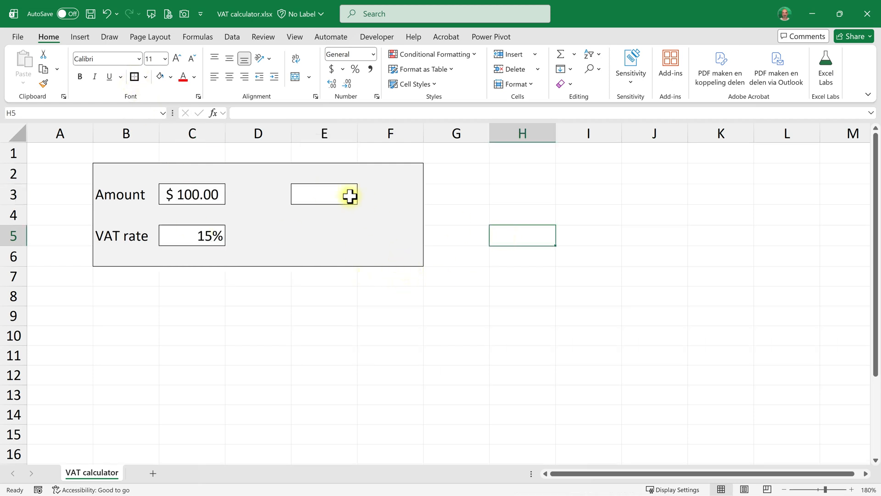
Narrow column D to a small gap between the amount cell and the empty input cell E3.
{"action": "left_click", "coordinate": [197, 193]}
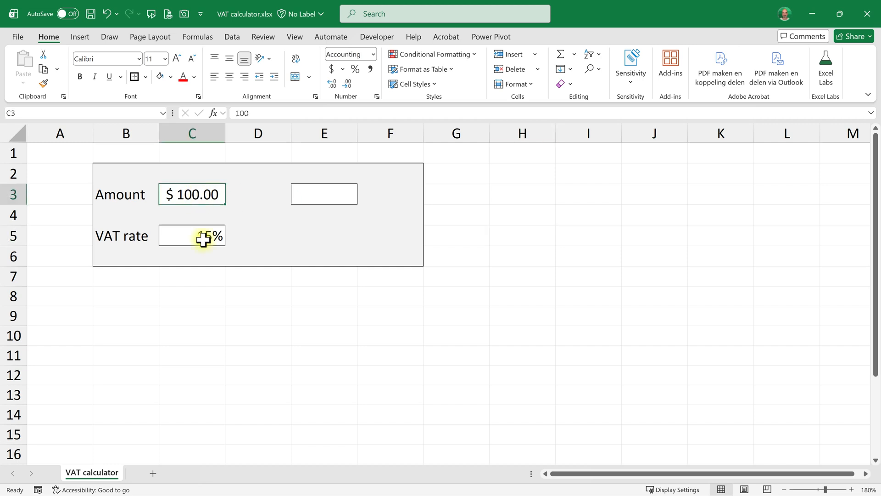
{"action": "left_click", "coordinate": [203, 237]}
{"action": "left_click", "coordinate": [329, 197]}
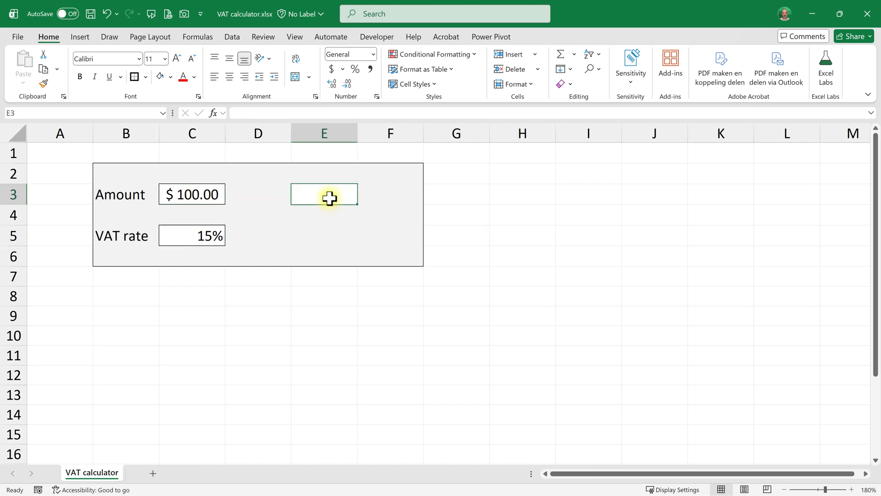
{"action": "left_click_drag", "start_coordinate": [291, 136], "coordinate": [244, 143]}
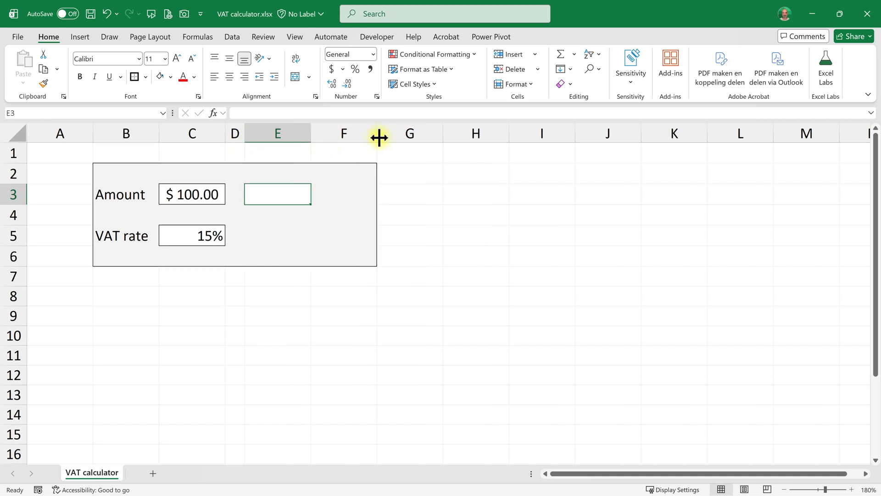
Widen column E to make room for the VAT choice text and narrow column F to a small margin.
{"action": "mouse_move", "coordinate": [376, 137]}
{"action": "left_mouse_down"}
{"action": "mouse_move", "coordinate": [311, 139]}
{"action": "mouse_move", "coordinate": [367, 142]}
{"action": "left_mouse_up"}
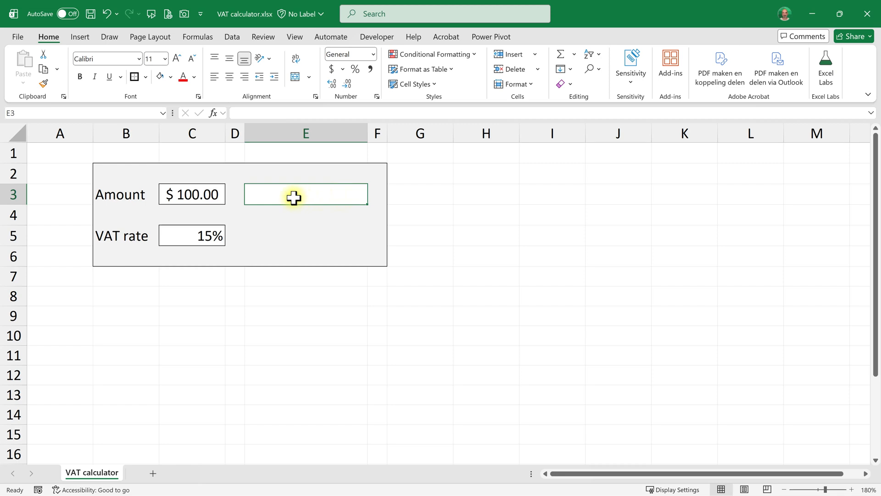
Add list data validation to cell E3 with an in-cell dropdown offering excluding VAT and including VAT.
{"action": "left_click", "coordinate": [231, 36]}
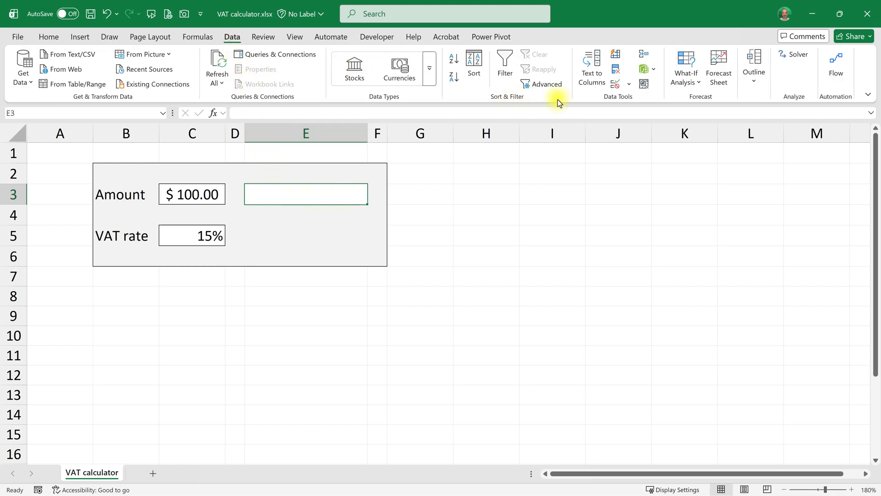
{"action": "left_click", "coordinate": [627, 86]}
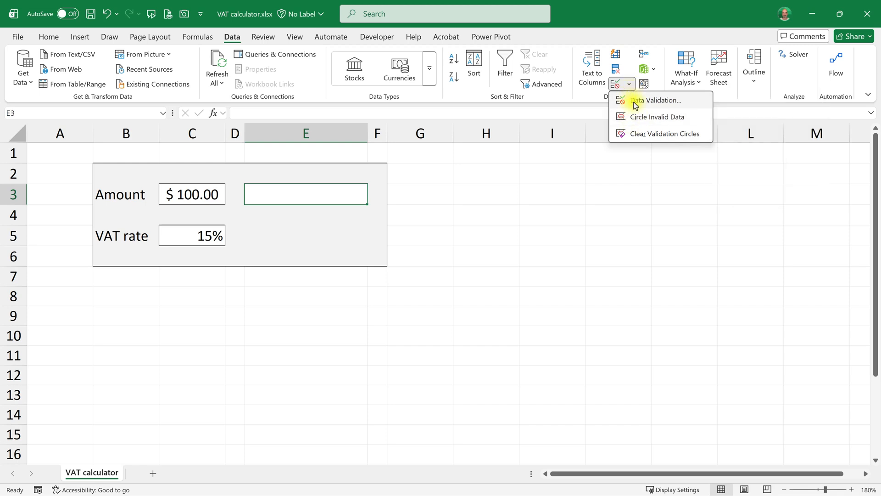
{"action": "left_click", "coordinate": [635, 103]}
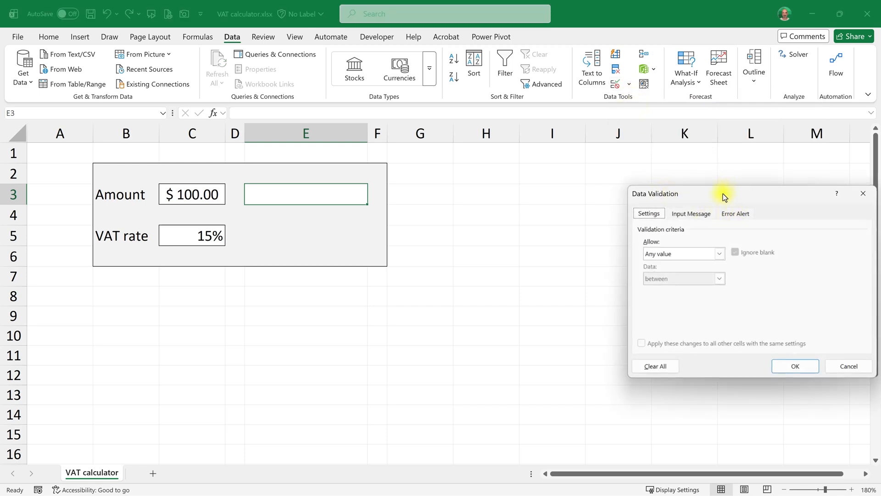
{"action": "left_click_drag", "start_coordinate": [723, 197], "coordinate": [505, 138]}
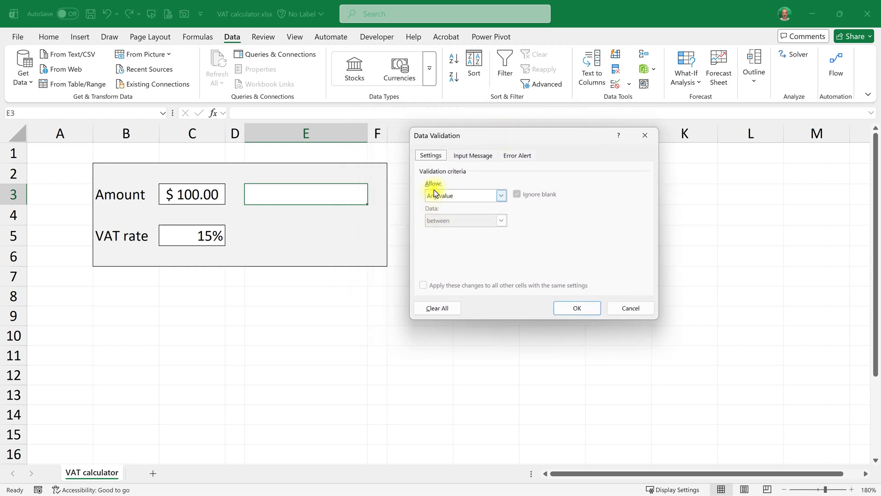
{"action": "left_click", "coordinate": [447, 196]}
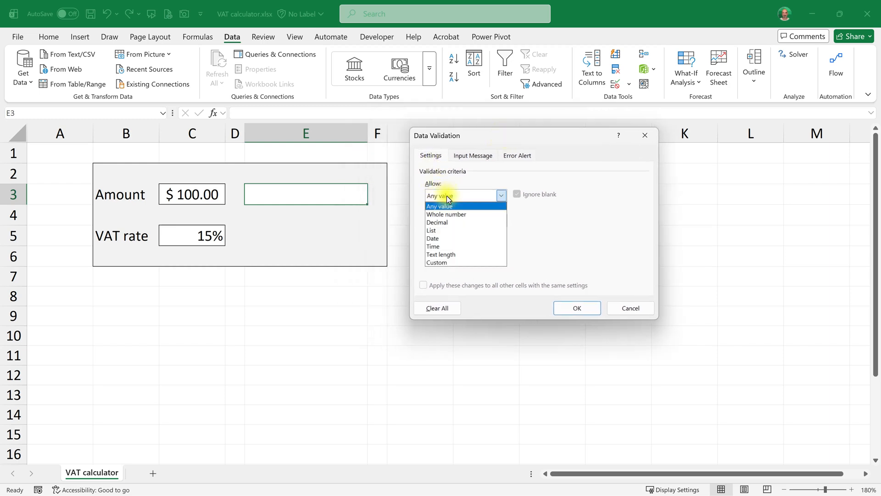
{"action": "left_click", "coordinate": [451, 232]}
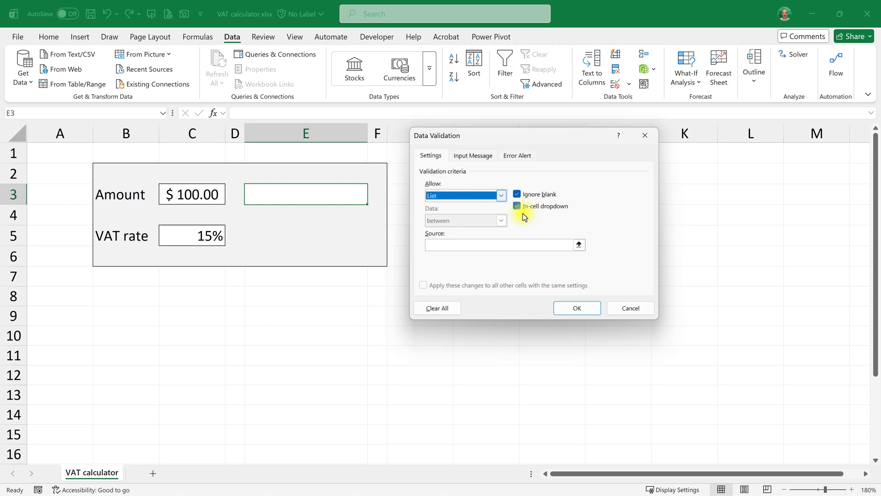
{"action": "left_click", "coordinate": [455, 245]}
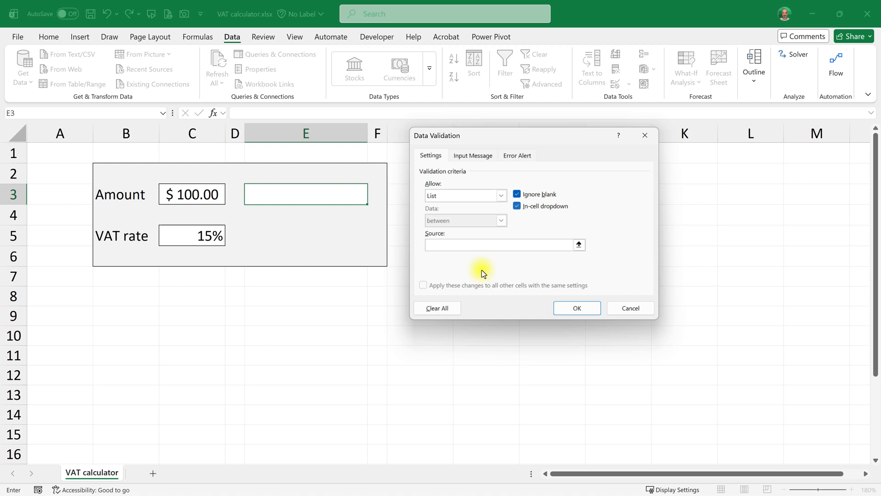
{"action": "type", "text": "excluding VAT,including VAT"}
{"action": "left_click", "coordinate": [593, 307]}
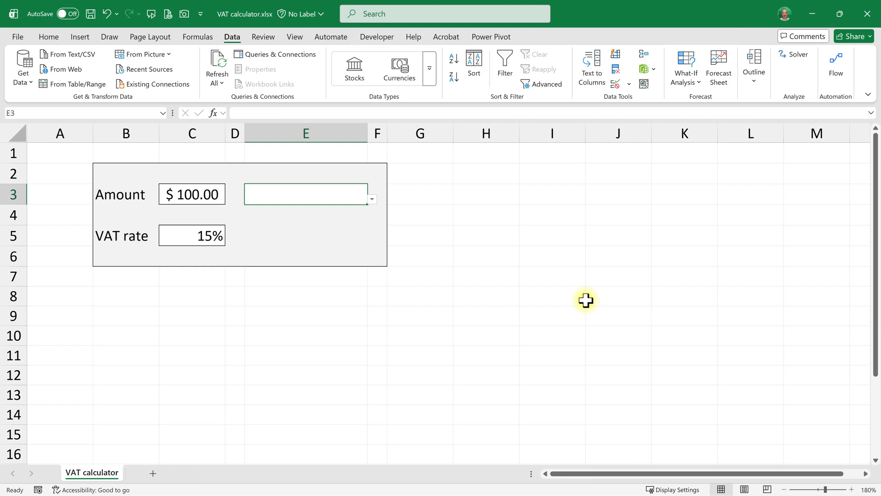
{"action": "left_click", "coordinate": [482, 275]}
{"action": "key", "text": "Return"}
Try both options of the dropdown in cell E3 and leave it set to excluding VAT.
{"action": "left_click", "coordinate": [305, 190]}
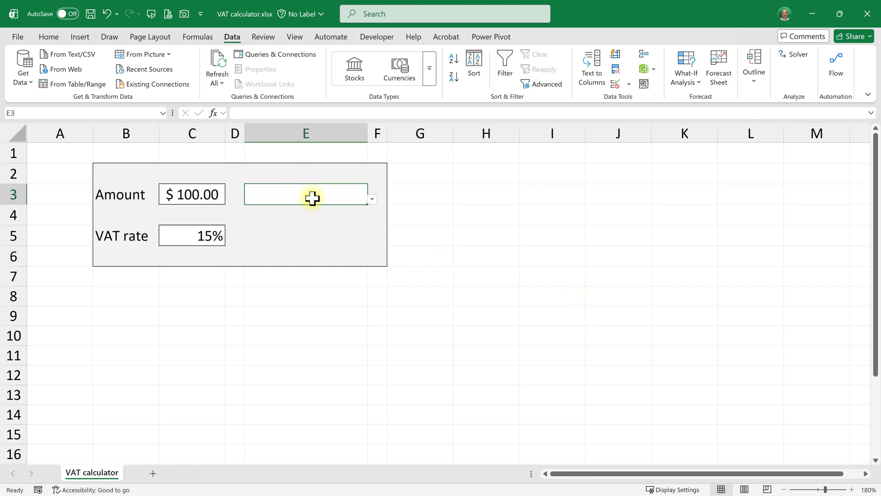
{"action": "left_click", "coordinate": [372, 201]}
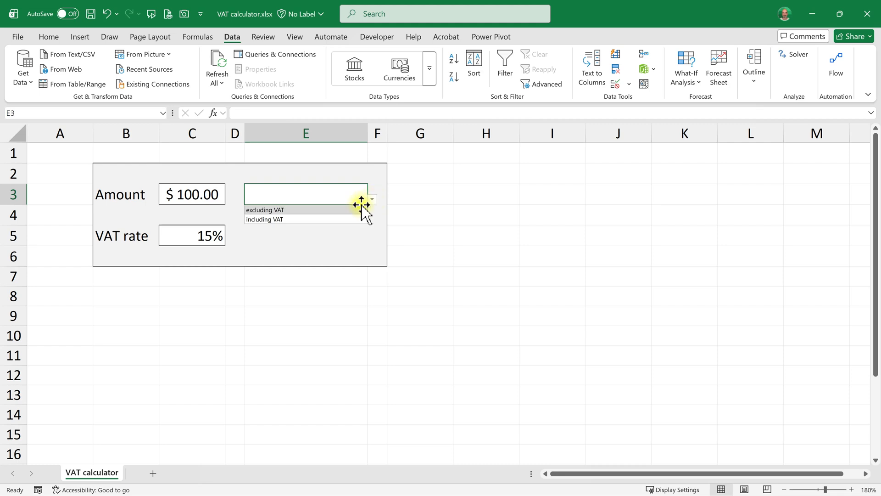
{"action": "left_click", "coordinate": [284, 219]}
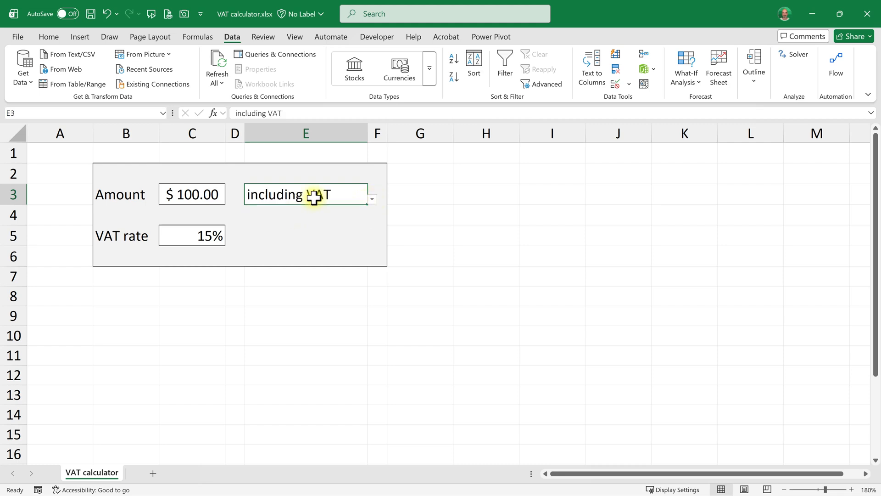
{"action": "left_click", "coordinate": [372, 200]}
{"action": "left_click", "coordinate": [334, 210]}
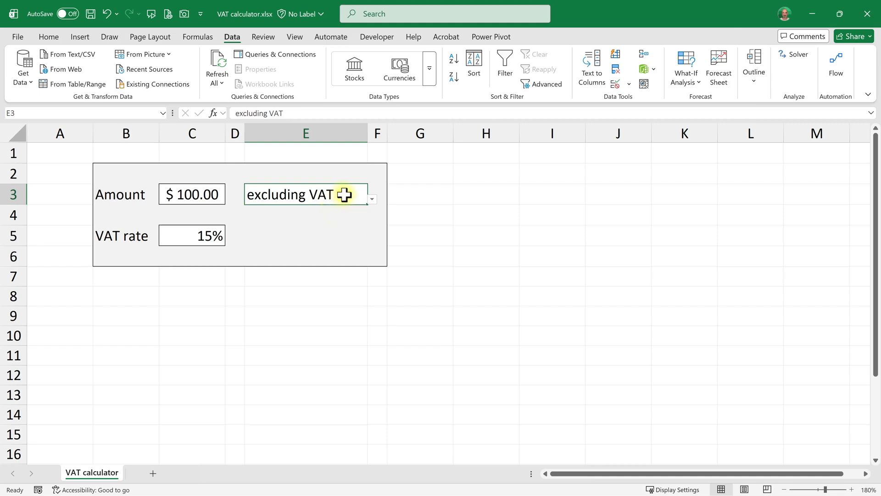
{"action": "left_click", "coordinate": [372, 201]}
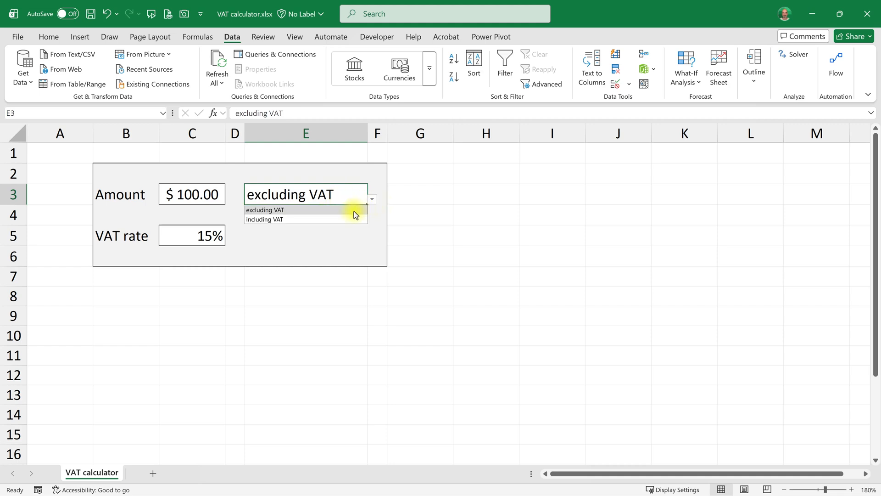
{"action": "left_click", "coordinate": [324, 216]}
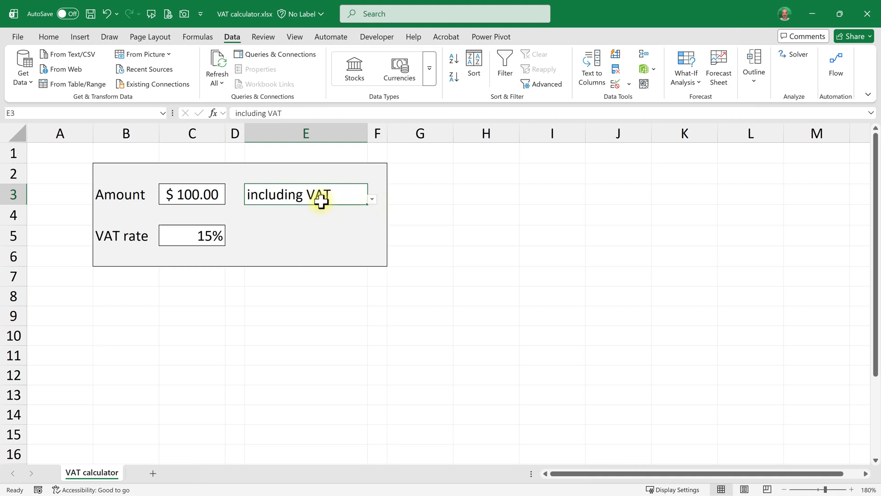
{"action": "left_click", "coordinate": [371, 200]}
{"action": "left_click", "coordinate": [311, 211]}
Enter the result labels ex VAT, VAT amount and inc VAT in cells E8, E10 and E12.
{"action": "left_click", "coordinate": [253, 339]}
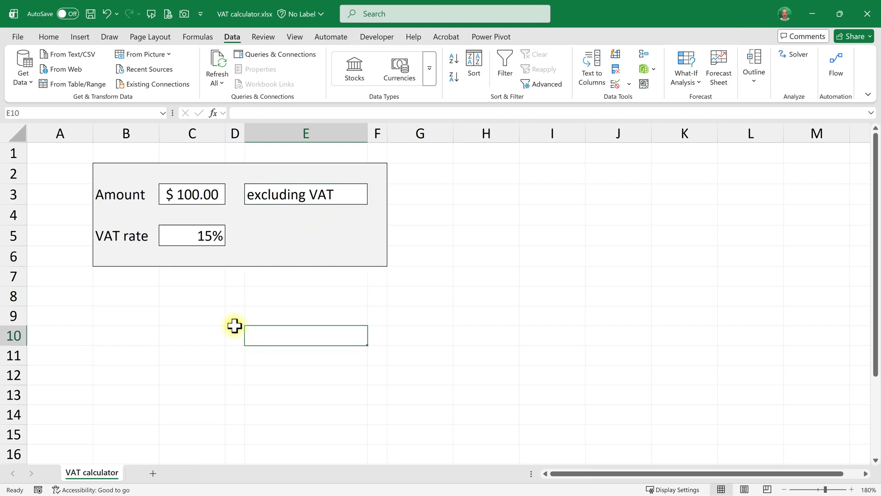
{"action": "left_click_drag", "start_coordinate": [201, 293], "coordinate": [322, 367]}
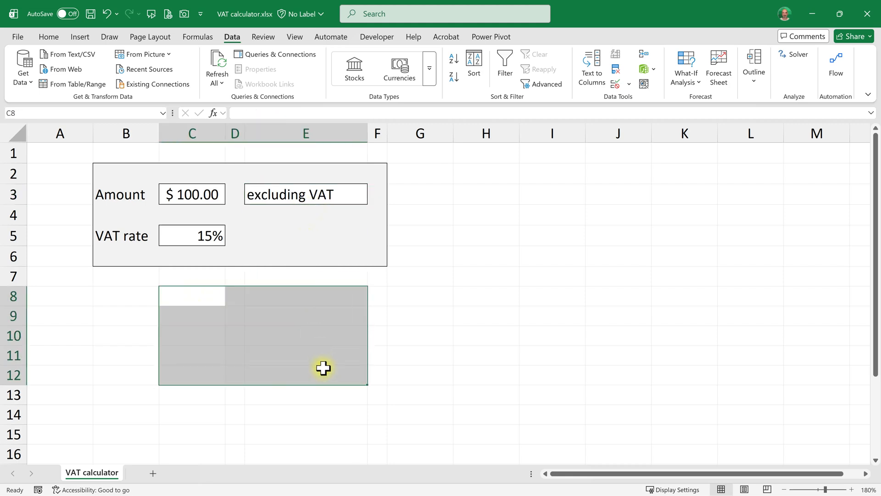
{"action": "left_click", "coordinate": [297, 293]}
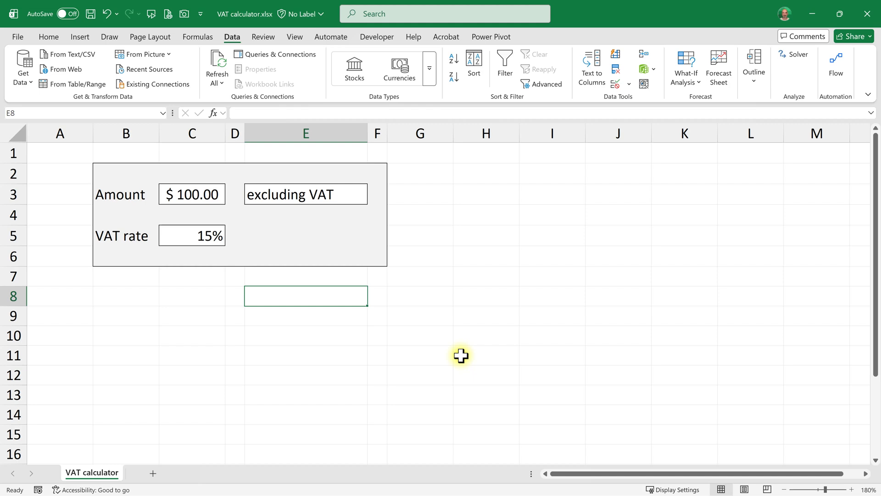
{"action": "type", "text": "ex"}
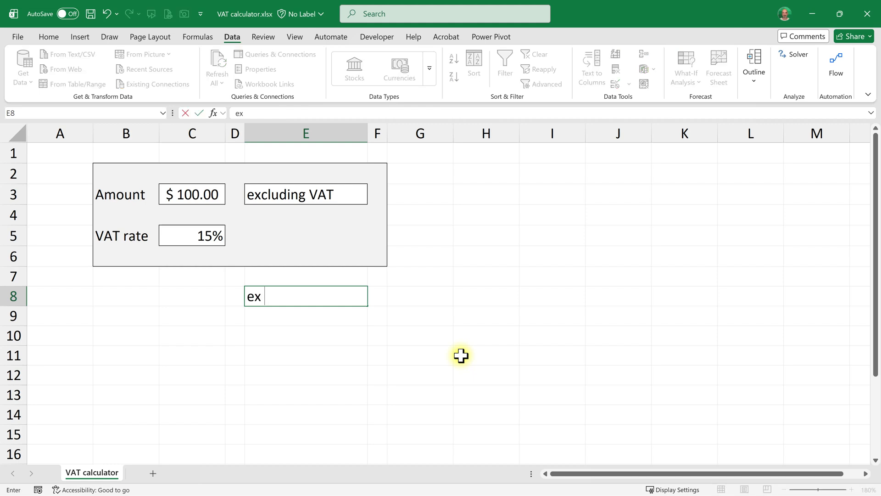
{"action": "type", "text": " VAT"}
{"action": "key", "text": "Return"}
{"action": "key", "text": "Return"}
{"action": "type", "text": "V"}
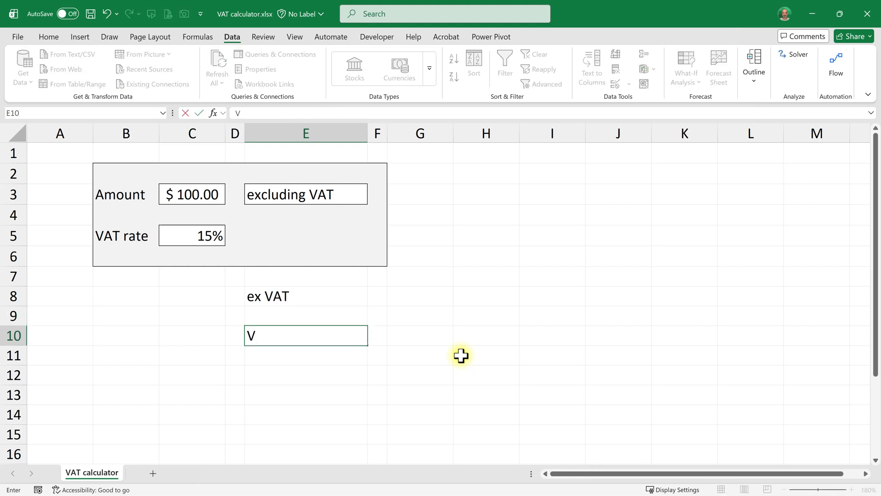
{"action": "type", "text": "AT amount"}
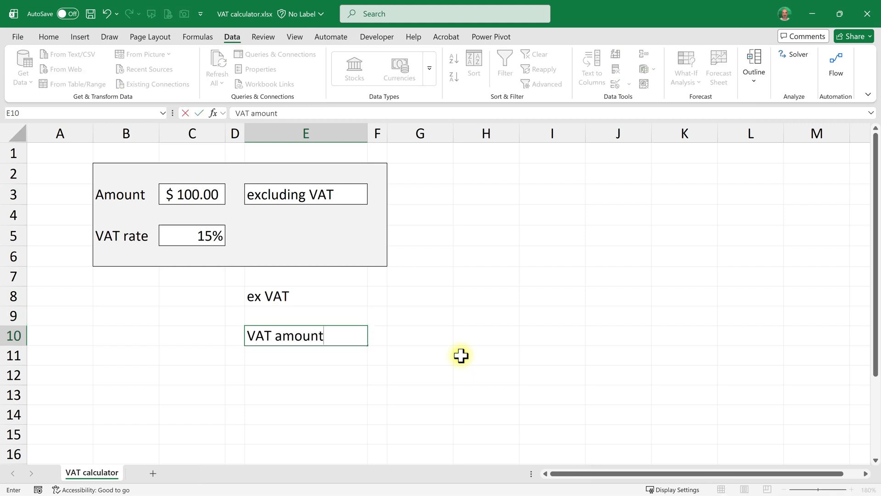
{"action": "key", "text": "Return"}
{"action": "key", "text": "Return"}
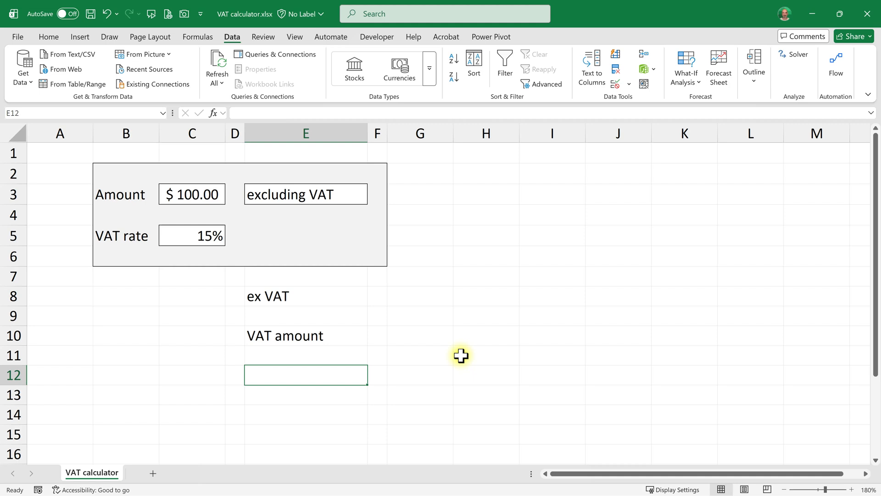
{"action": "type", "text": "inc VAT"}
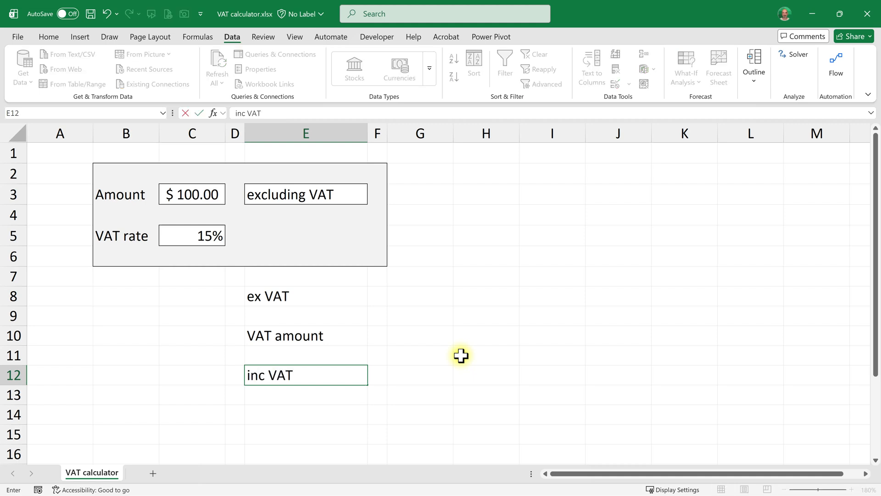
{"action": "key", "text": "Return"}
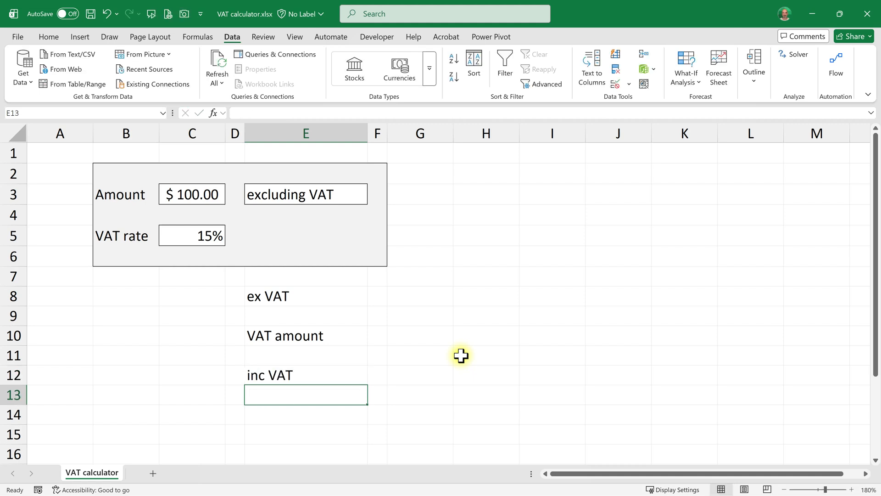
Examine how the result cells C8 and C12 relate to the amount in C3 and the VAT choice in E3.
{"action": "left_click", "coordinate": [203, 296]}
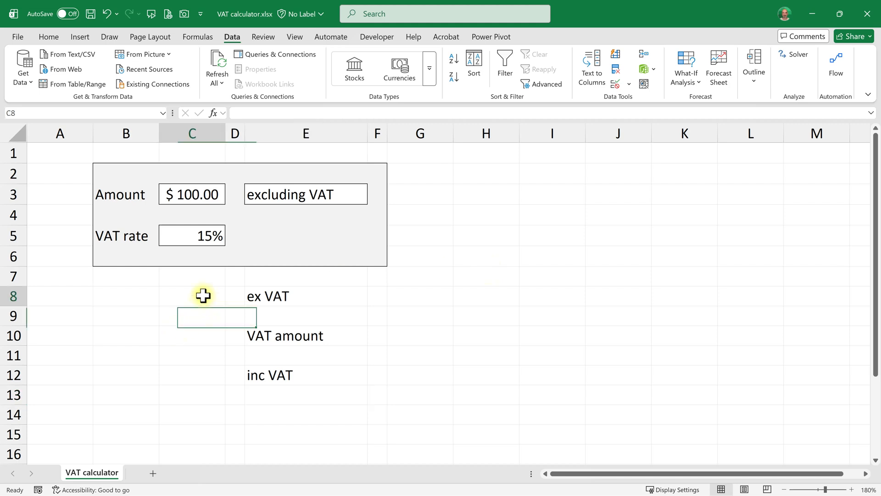
{"action": "left_click", "coordinate": [210, 377]}
{"action": "left_click", "coordinate": [205, 297]}
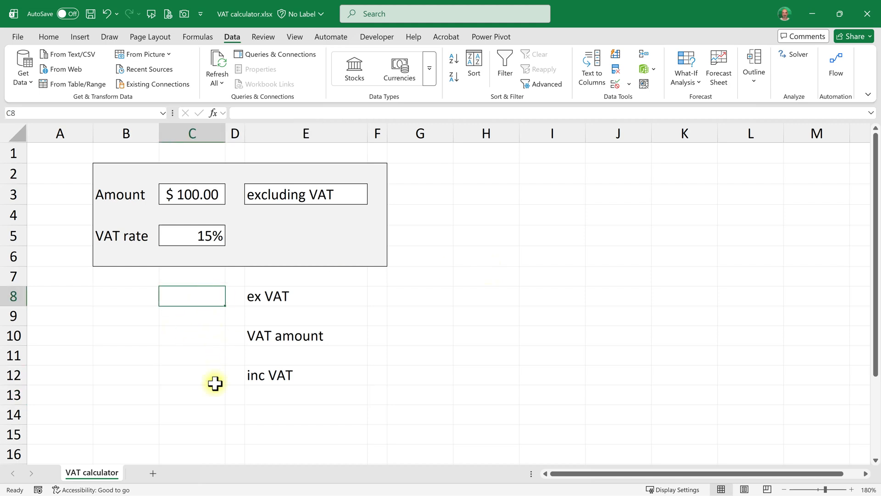
{"action": "left_click", "coordinate": [211, 374]}
{"action": "left_click", "coordinate": [202, 292]}
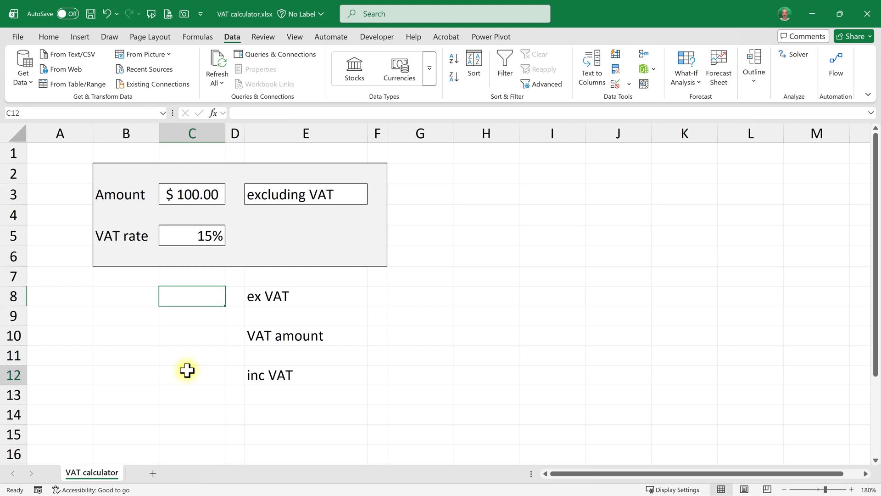
{"action": "left_click", "coordinate": [187, 370]}
{"action": "left_click", "coordinate": [204, 302]}
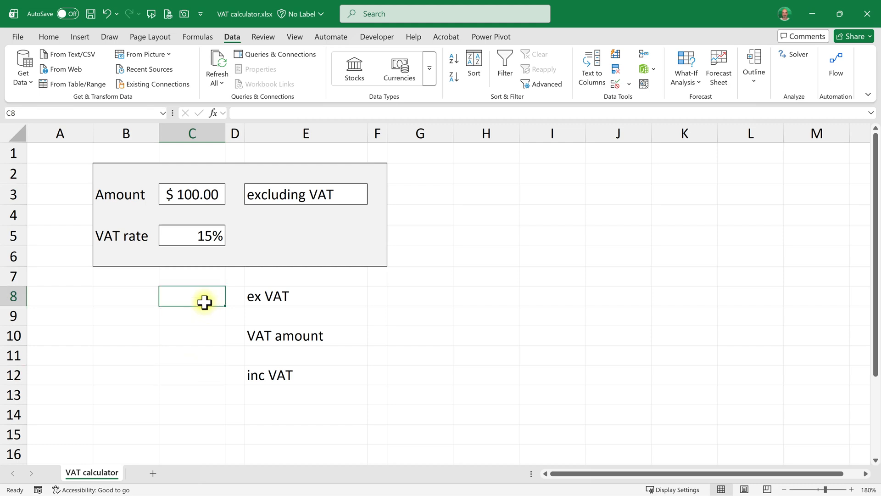
{"action": "left_click", "coordinate": [203, 195]}
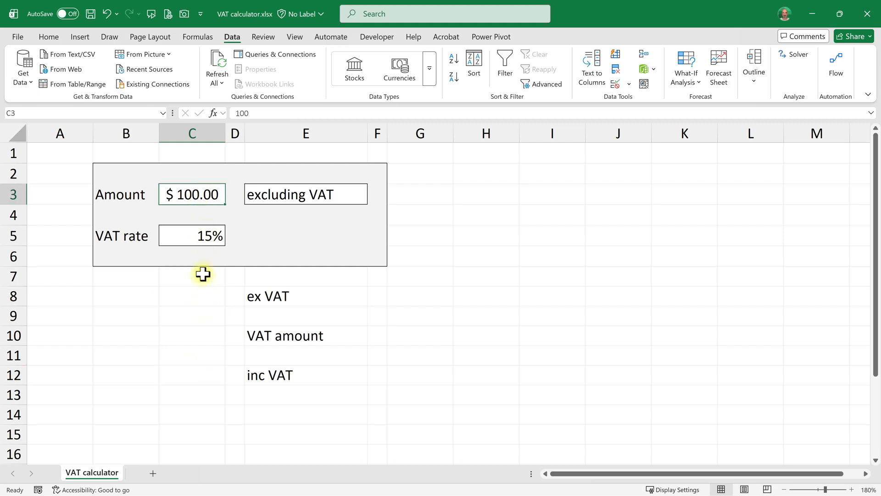
{"action": "left_click", "coordinate": [199, 299]}
{"action": "left_click", "coordinate": [199, 374]}
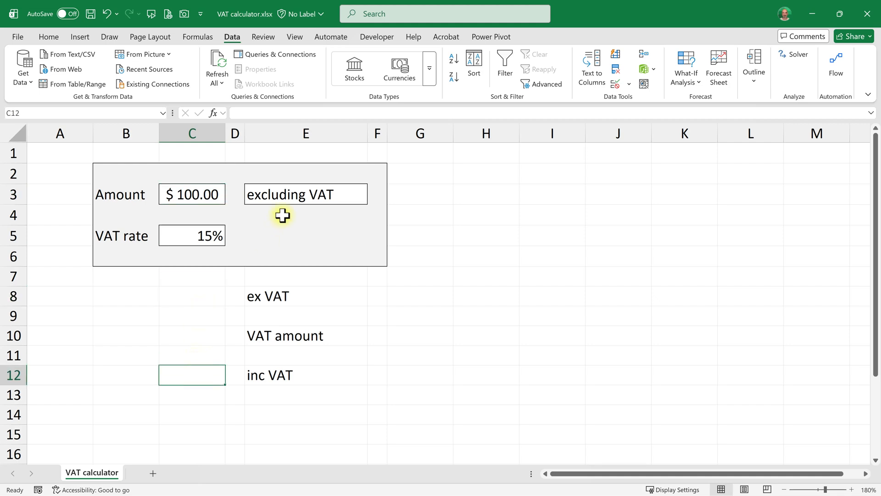
{"action": "left_click", "coordinate": [290, 198]}
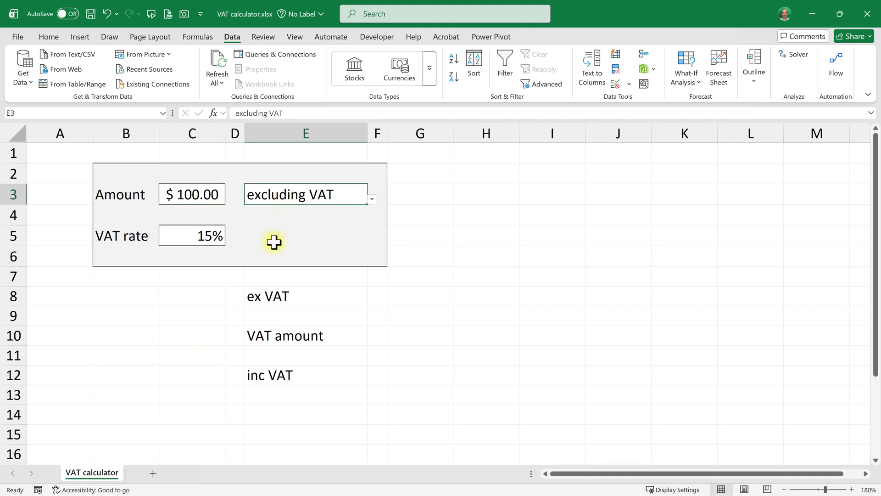
{"action": "left_click", "coordinate": [209, 297]}
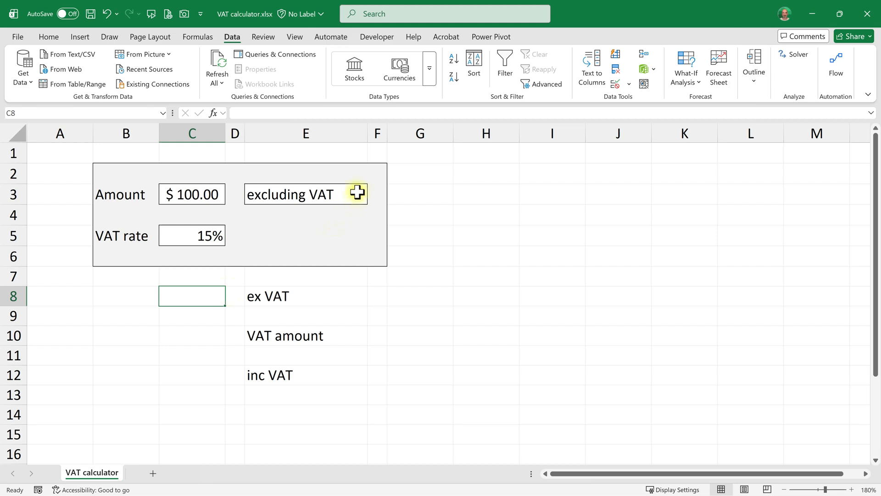
{"action": "left_click", "coordinate": [299, 196]}
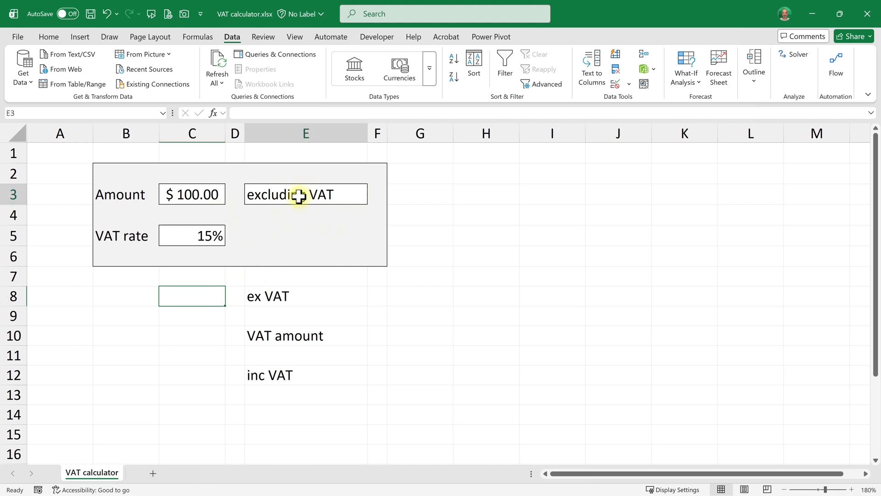
{"action": "left_click", "coordinate": [208, 196]}
Enter the formula =IF(E3="excluding VAT",C3) in cell C8 for the ex VAT amount.
{"action": "left_click", "coordinate": [205, 292]}
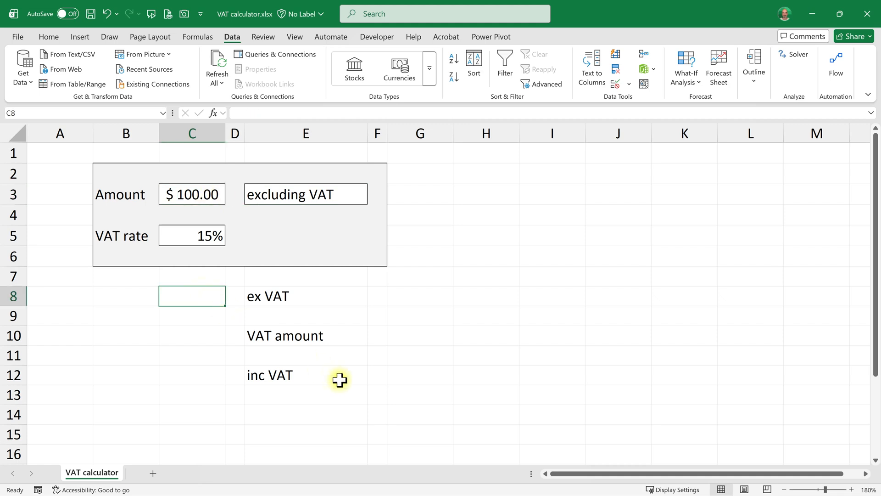
{"action": "type", "text": "="}
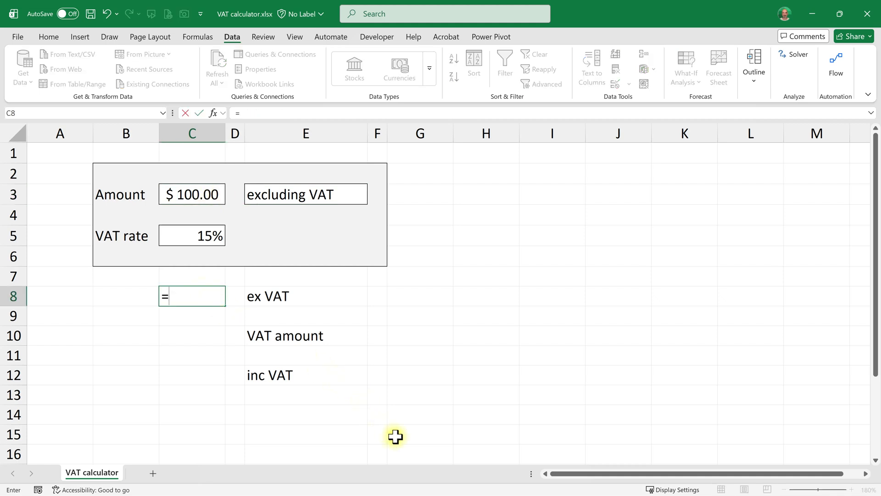
{"action": "type", "text": "IF("}
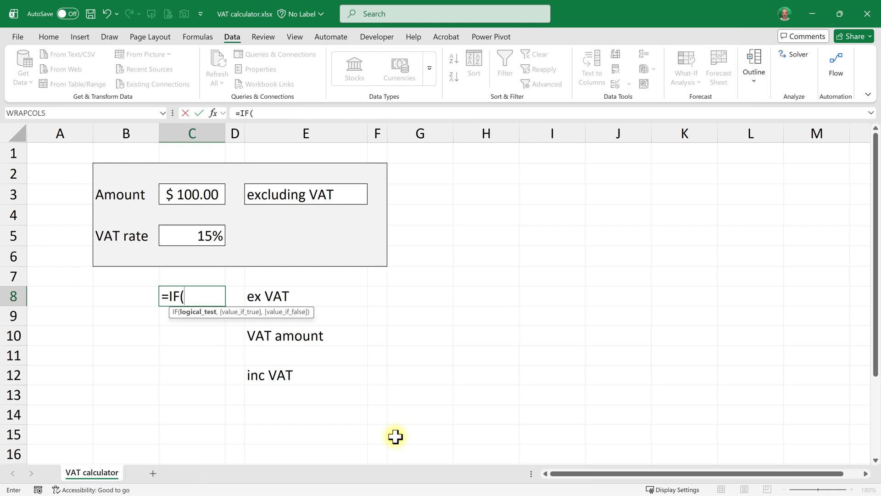
{"action": "left_click", "coordinate": [286, 195]}
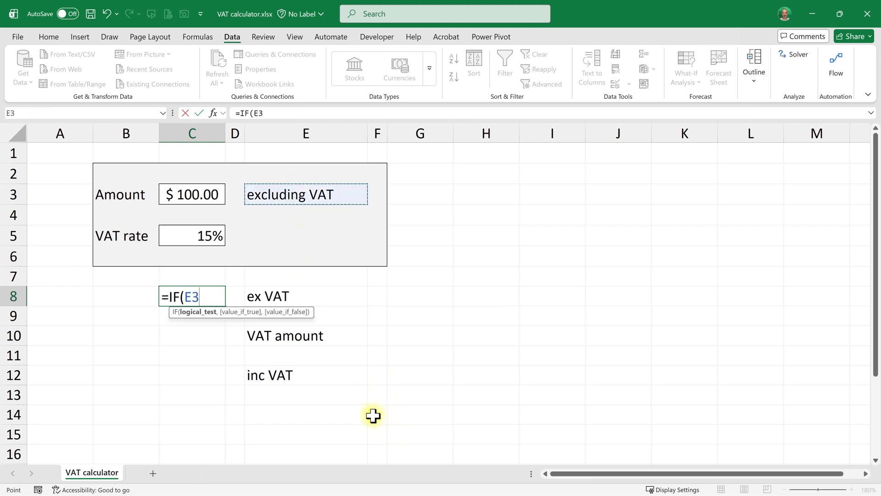
{"action": "type", "text": "=\"e"}
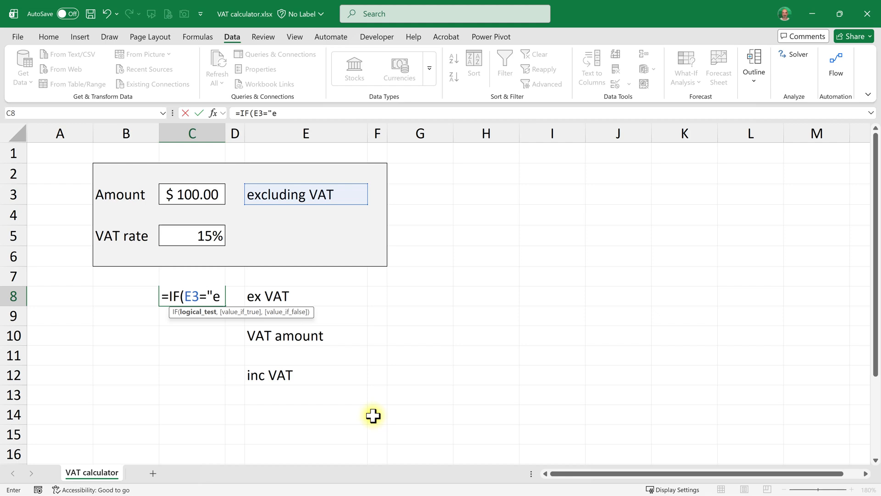
{"action": "type", "text": "xcluding VAT"}
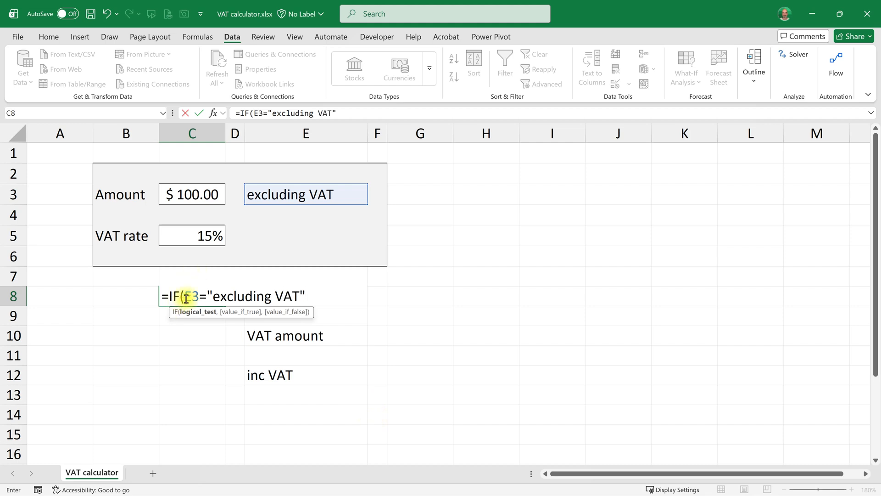
{"action": "left_click_drag", "start_coordinate": [184, 296], "coordinate": [306, 298]}
{"action": "left_click", "coordinate": [306, 297]}
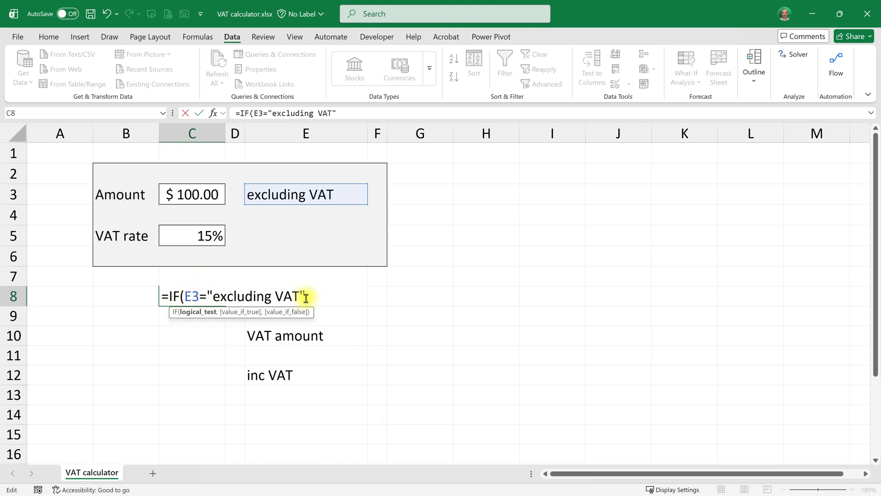
{"action": "type", "text": ","}
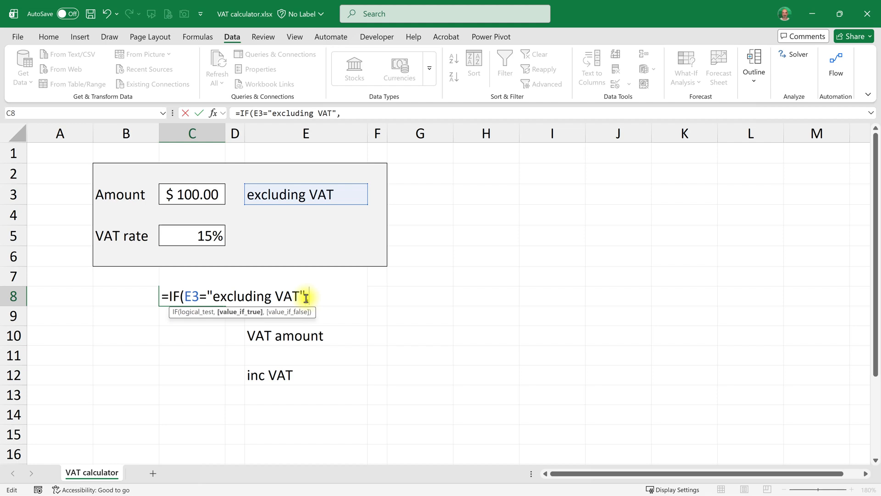
{"action": "left_click", "coordinate": [177, 194]}
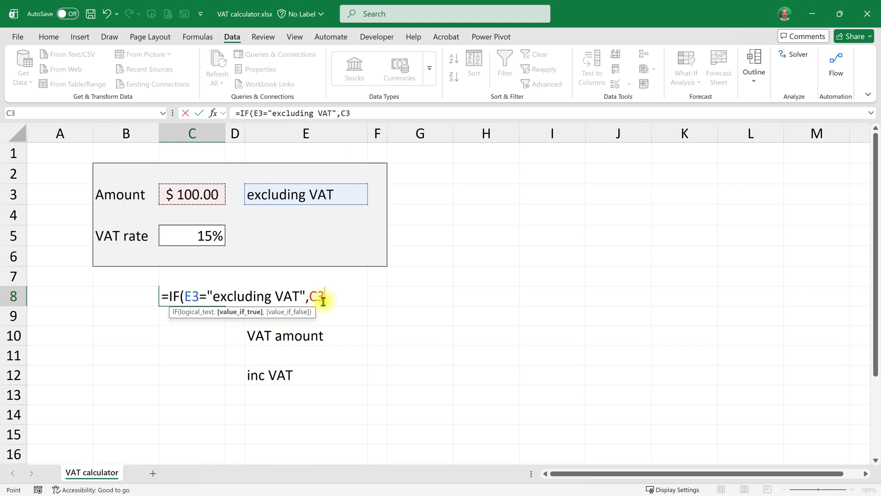
{"action": "type", "text": ","}
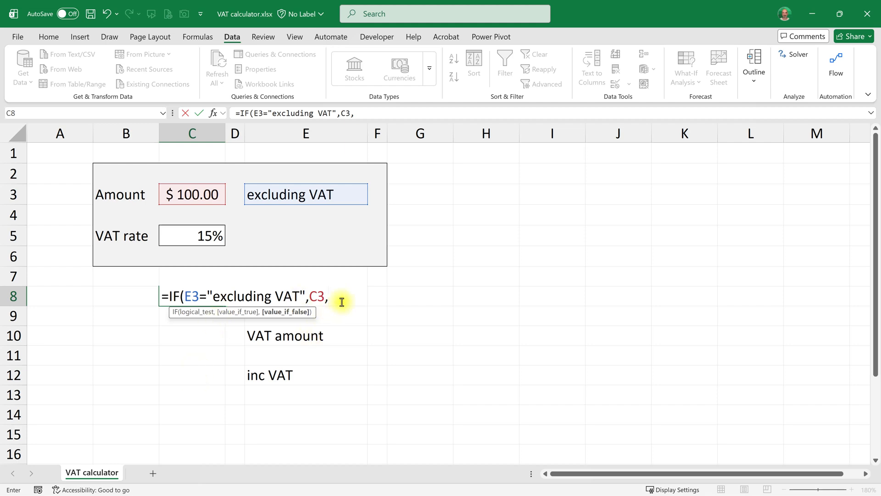
{"action": "key", "text": "BackSpace"}
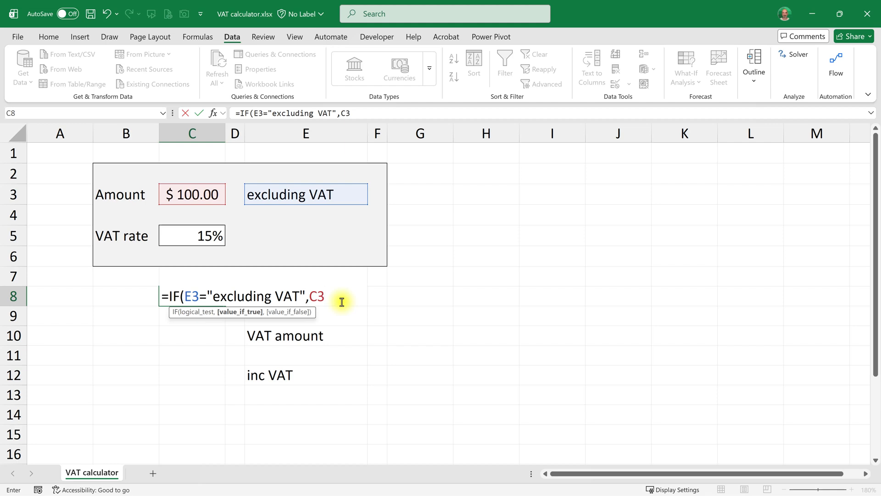
{"action": "type", "text": ")"}
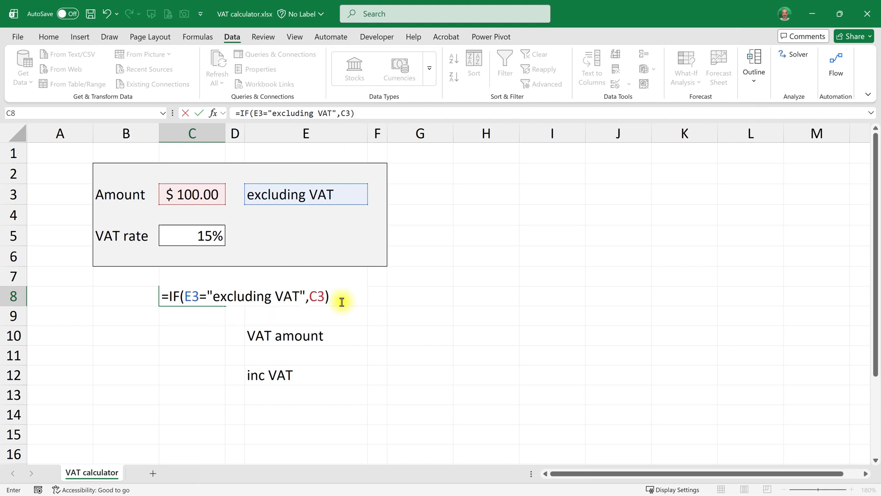
{"action": "key", "text": "Return"}
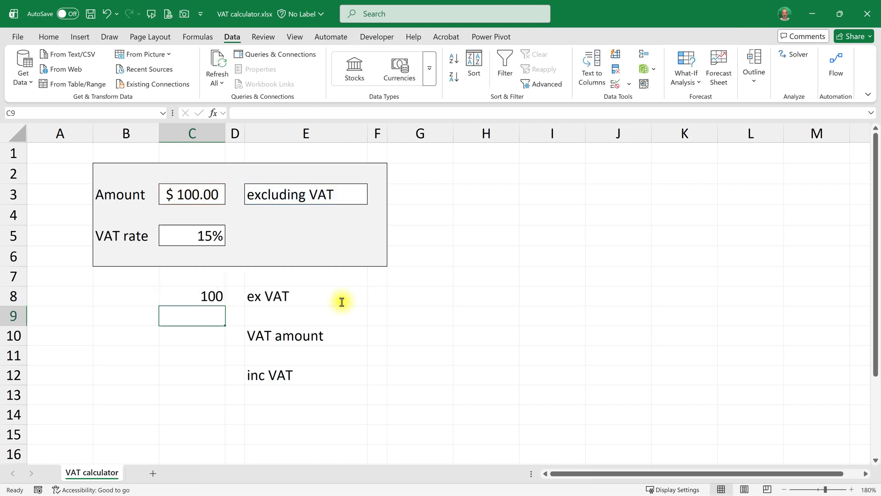
Apply the Accounting number format with dollar sign to cell C8 and widen column C.
{"action": "left_click", "coordinate": [204, 298]}
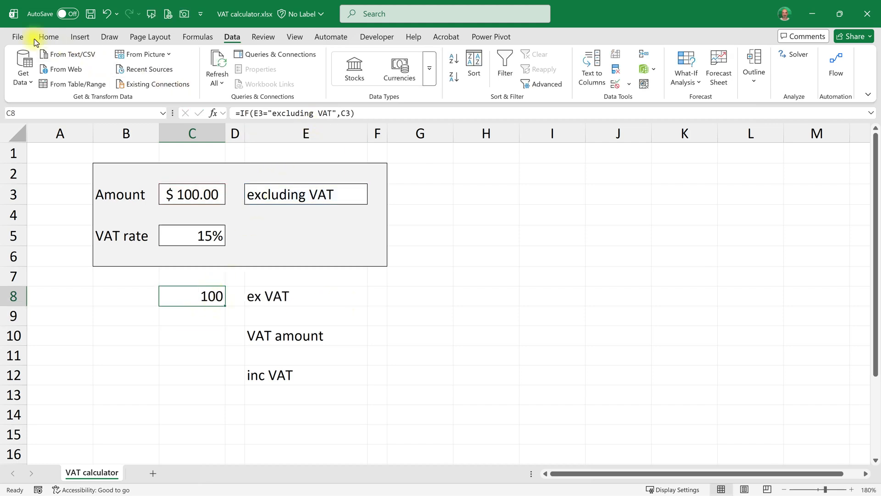
{"action": "left_click", "coordinate": [48, 37]}
{"action": "left_click", "coordinate": [332, 70]}
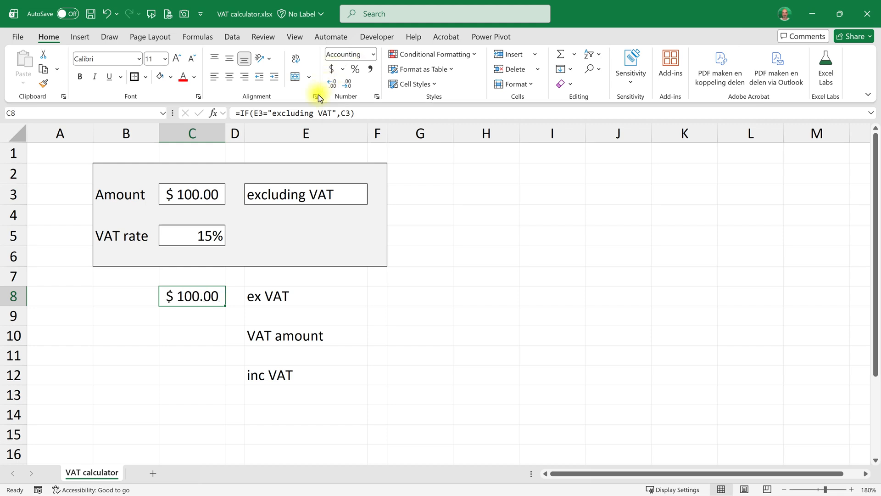
{"action": "left_click_drag", "start_coordinate": [226, 133], "coordinate": [257, 137]}
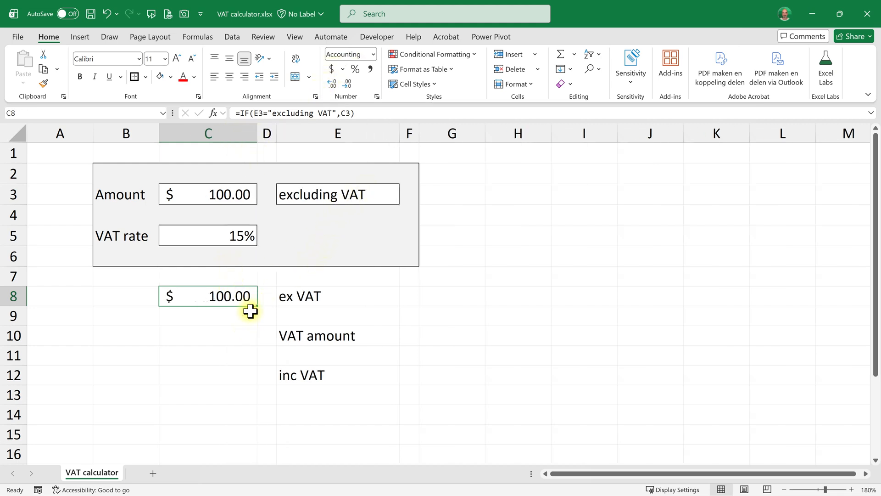
Test the formula in C8 by switching E3 to including VAT and back to excluding VAT, and compare it with the amount in C3.
{"action": "left_click", "coordinate": [363, 195]}
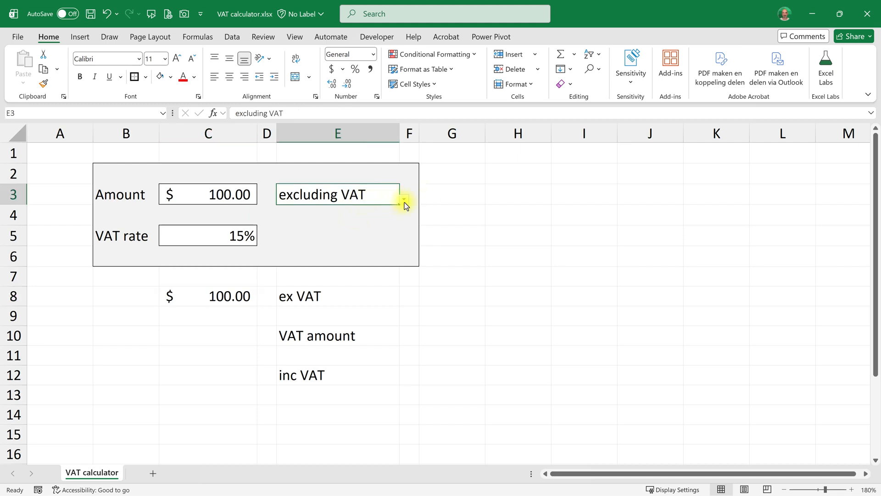
{"action": "left_click", "coordinate": [403, 200]}
{"action": "left_click", "coordinate": [373, 219]}
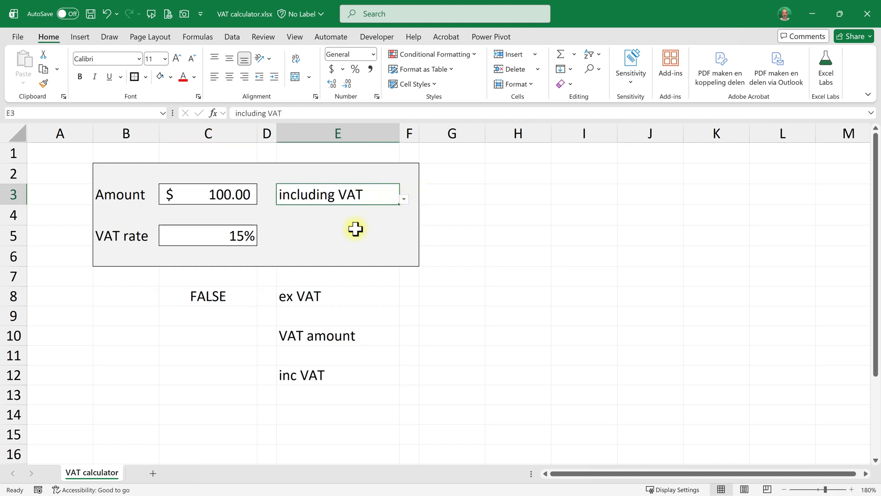
{"action": "left_click", "coordinate": [233, 297]}
{"action": "left_click", "coordinate": [388, 200]}
{"action": "left_click", "coordinate": [404, 200]}
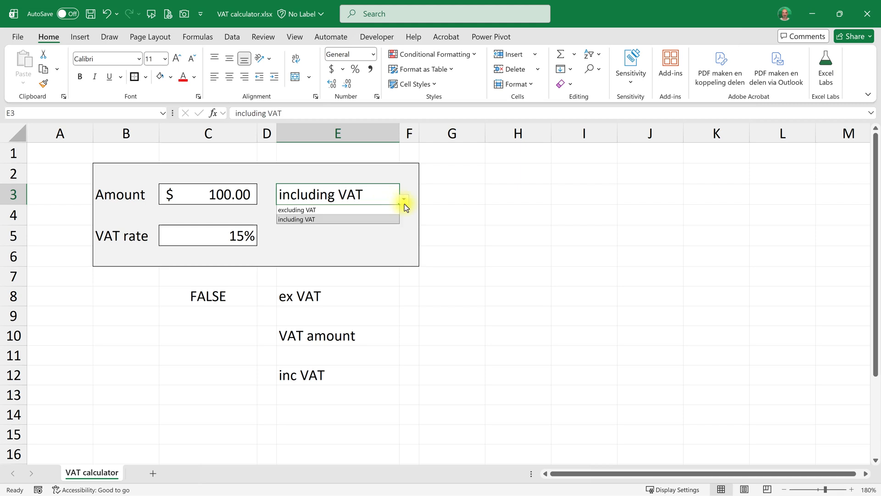
{"action": "left_click", "coordinate": [366, 211]}
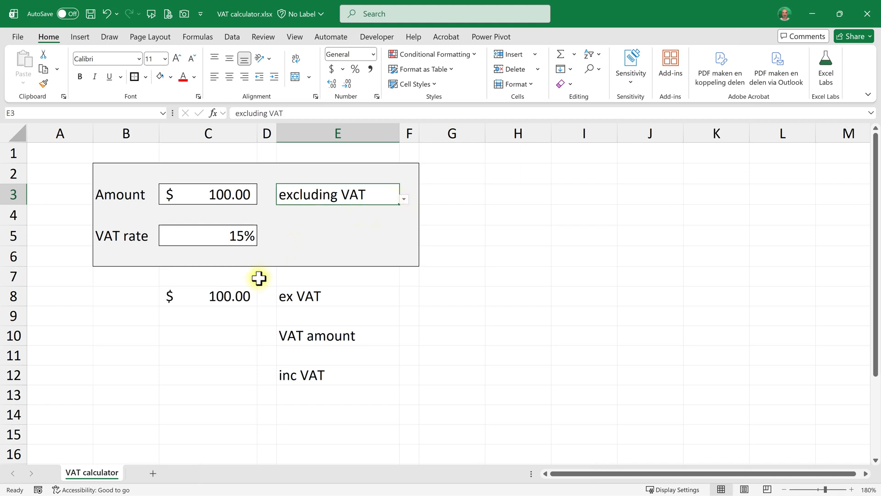
{"action": "left_click", "coordinate": [226, 298]}
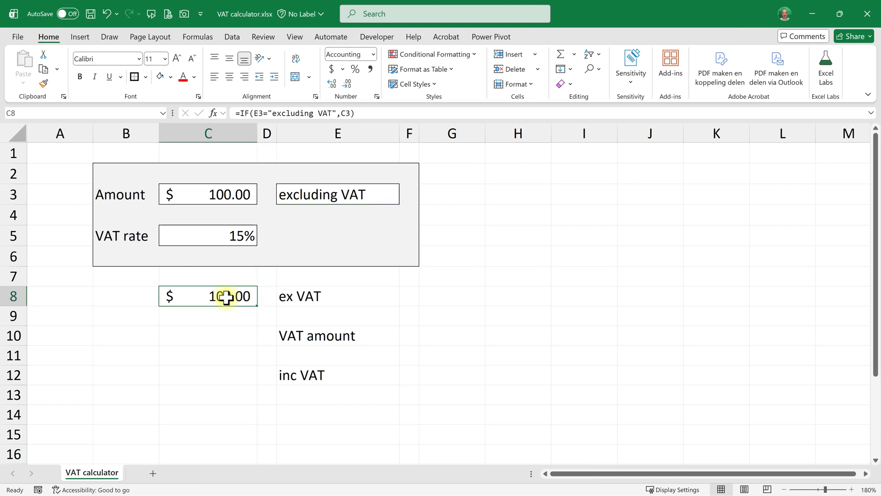
{"action": "left_click", "coordinate": [226, 196]}
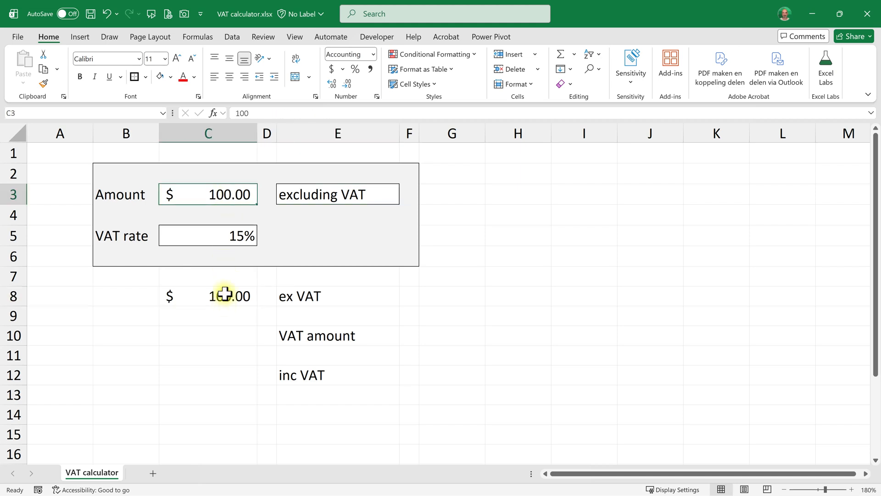
{"action": "left_click", "coordinate": [224, 295]}
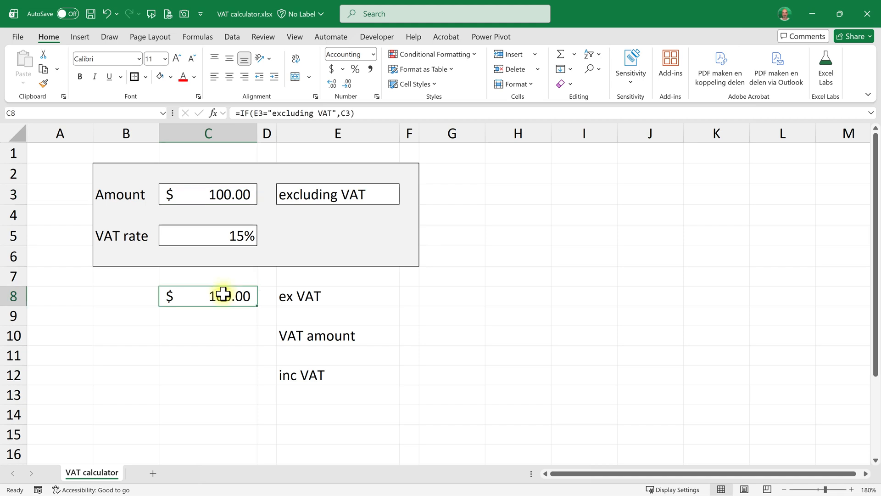
{"action": "double_click", "coordinate": [223, 296]}
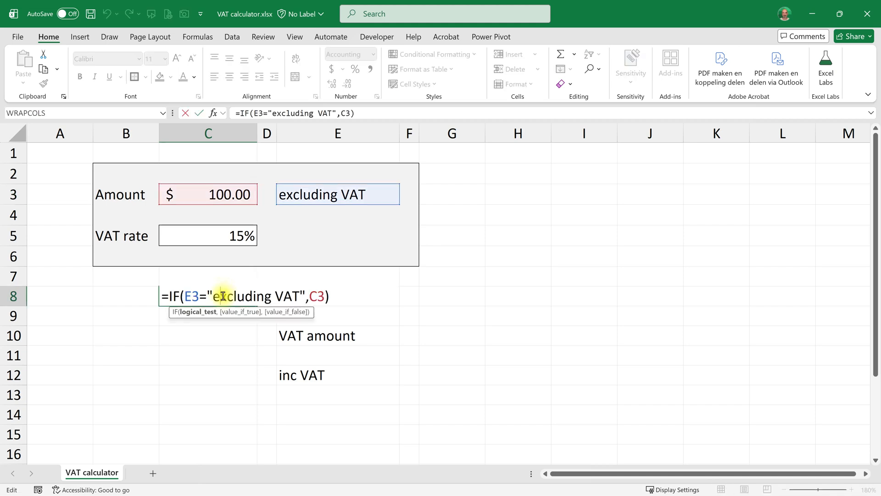
{"action": "key", "text": "Escape"}
Enter the formula =IF(E3="including VAT",C3) in cell C12 for the inc VAT amount.
{"action": "left_click", "coordinate": [228, 374]}
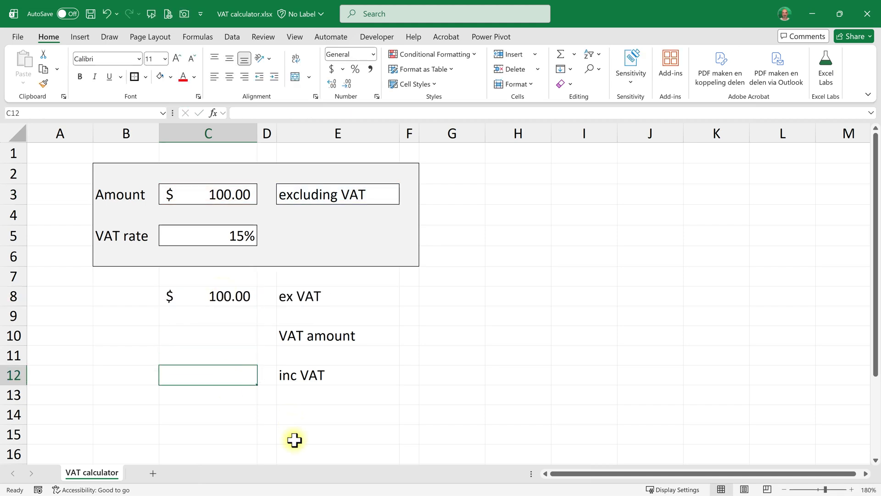
{"action": "type", "text": "=IF("}
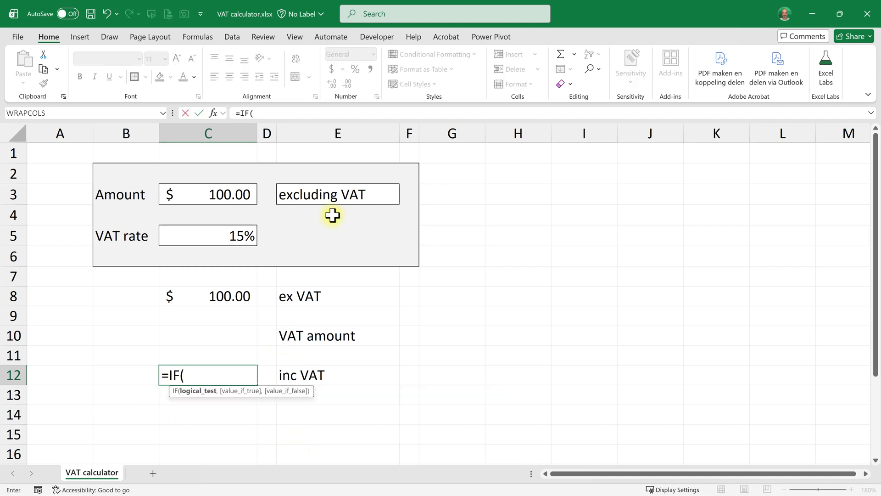
{"action": "left_click", "coordinate": [328, 195]}
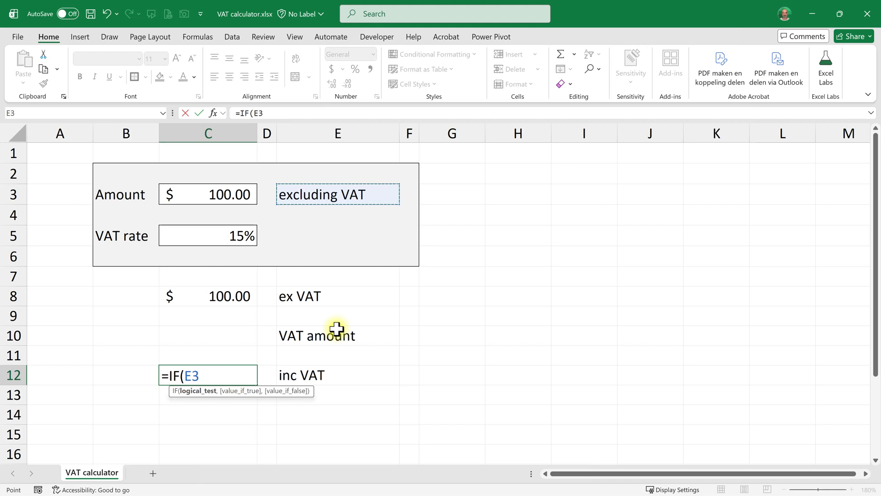
{"action": "type", "text": "=\"including VAT"}
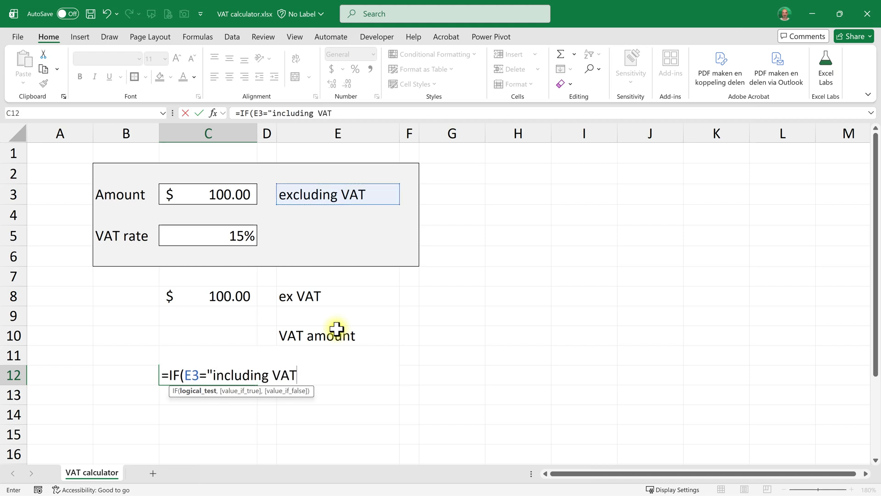
{"action": "type", "text": "\","}
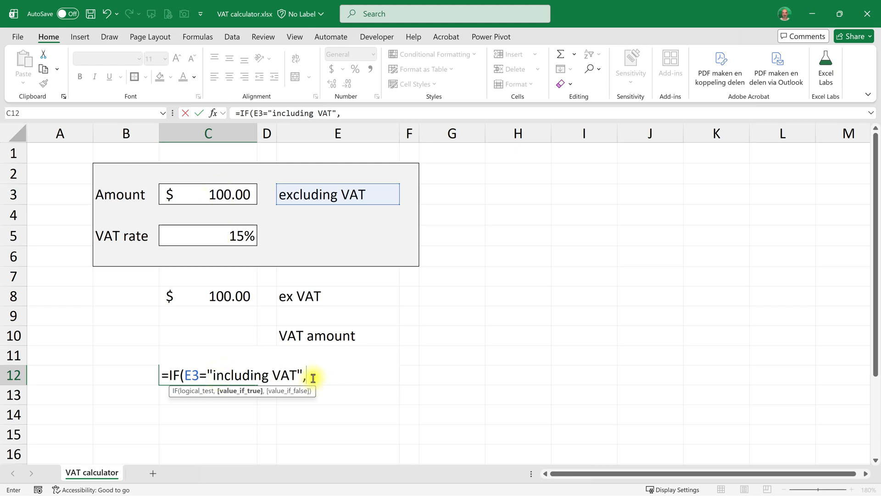
{"action": "left_click", "coordinate": [228, 195]}
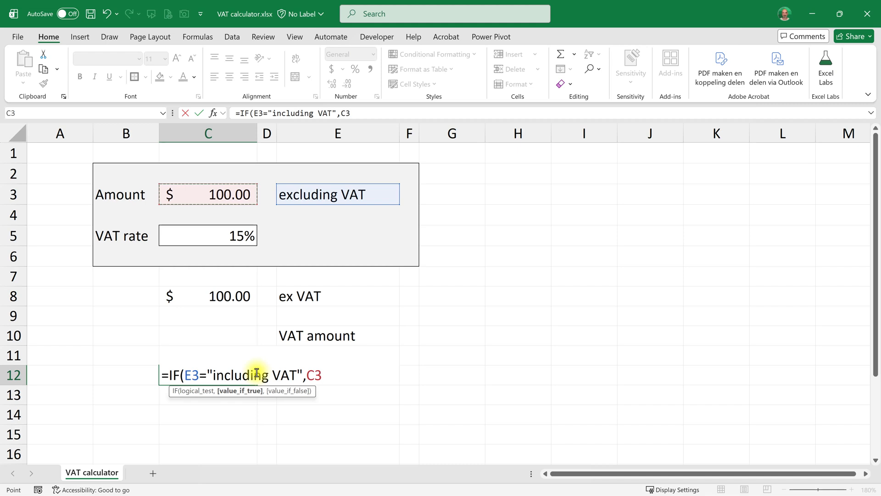
{"action": "key", "text": "Return"}
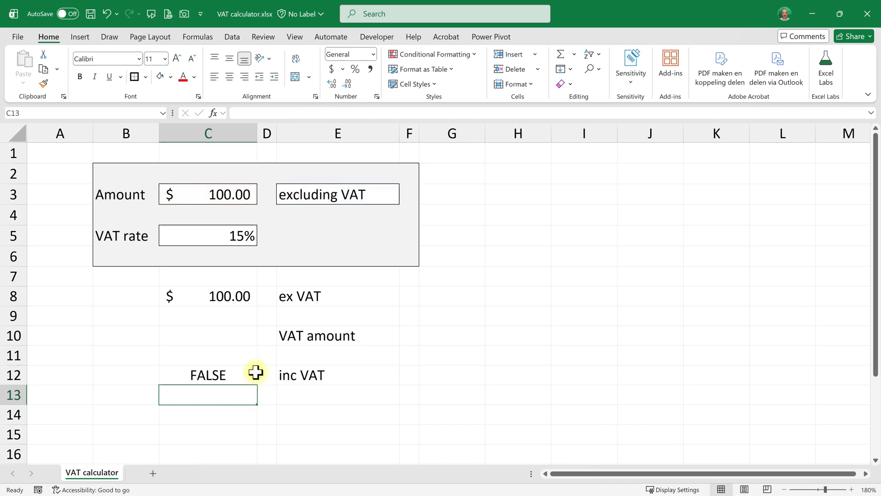
Compare the formulas and results in C8 and C12 against the VAT choice in E3.
{"action": "left_click", "coordinate": [250, 373]}
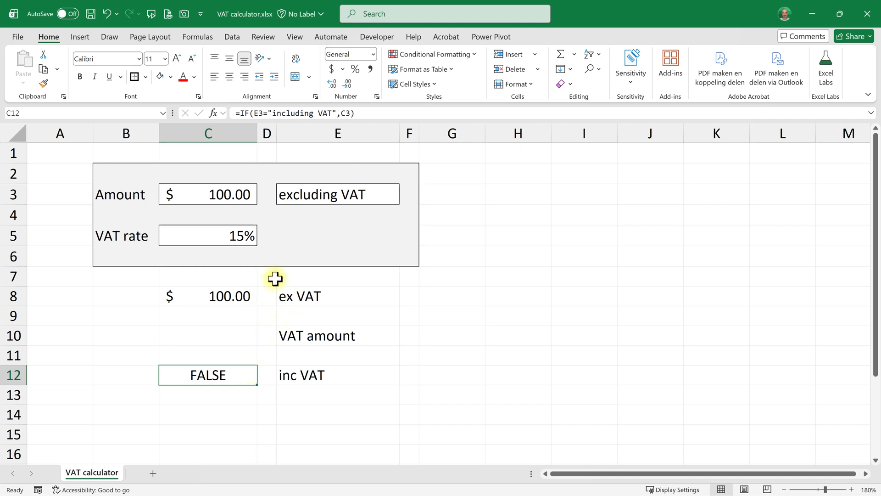
{"action": "left_click", "coordinate": [323, 193]}
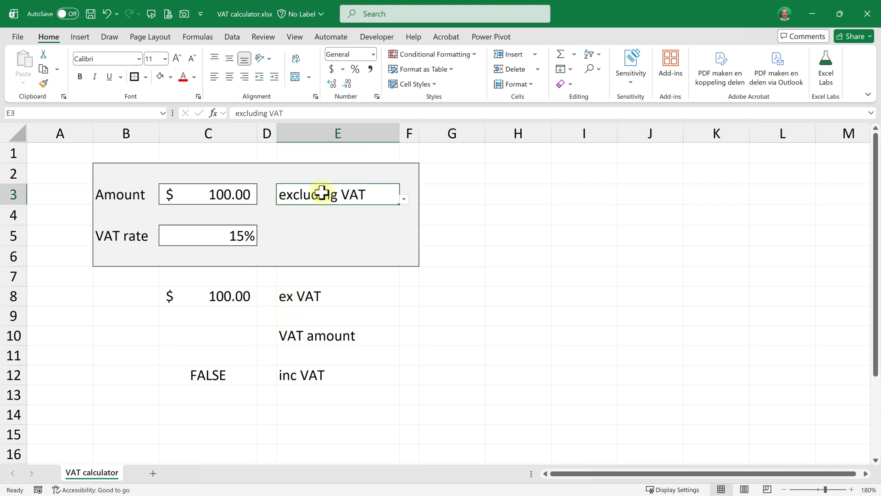
{"action": "left_click", "coordinate": [216, 292]}
{"action": "left_click", "coordinate": [211, 373]}
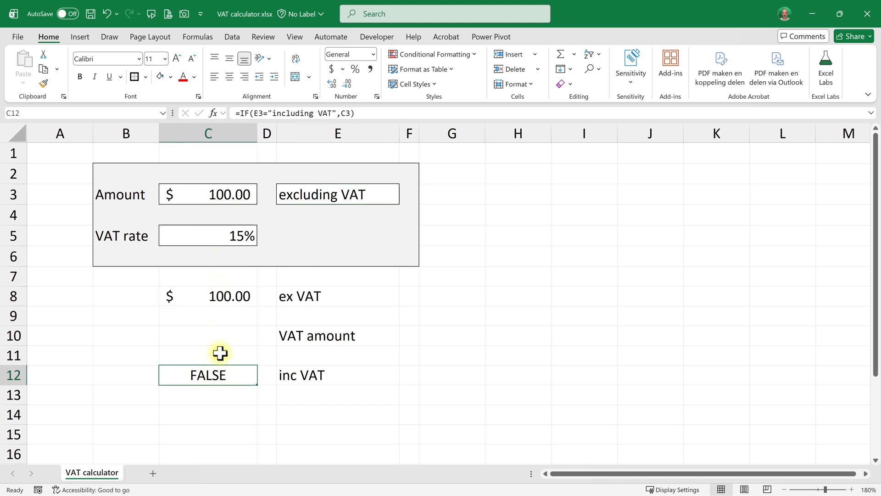
{"action": "left_click", "coordinate": [226, 295]}
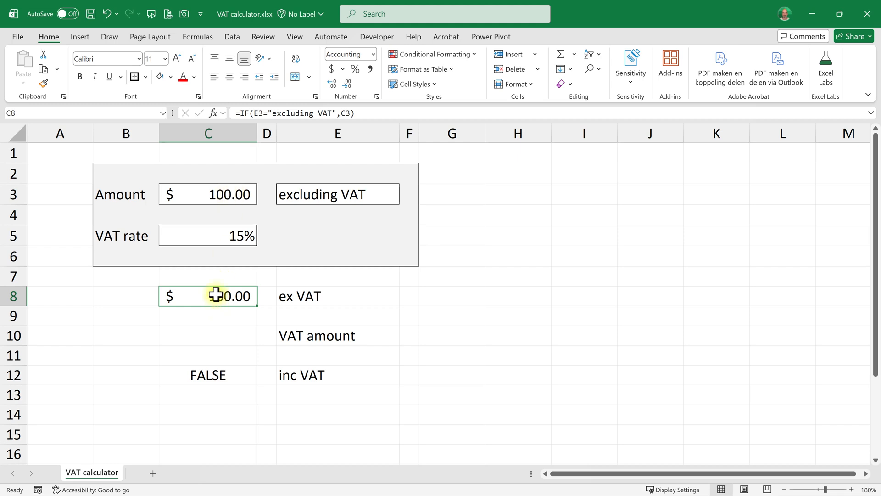
Switch E3 to including VAT and apply the Accounting number format with dollar sign to cell C12.
{"action": "left_click", "coordinate": [373, 195]}
{"action": "left_click", "coordinate": [404, 200]}
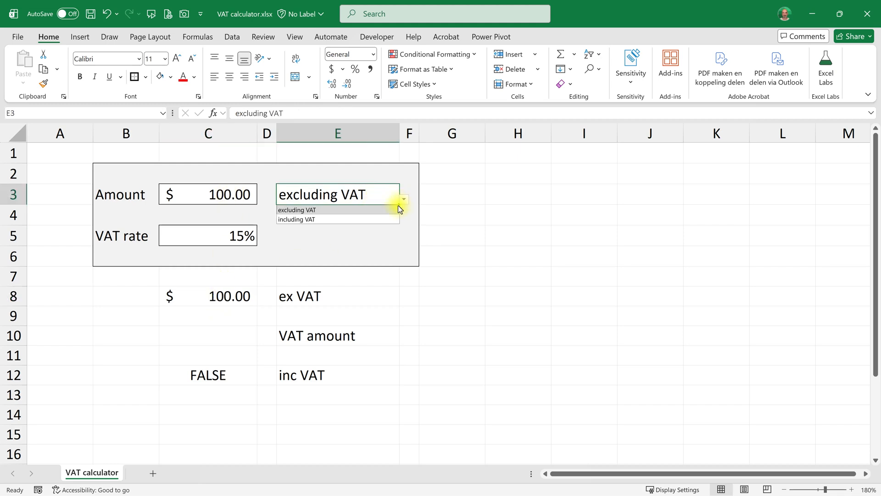
{"action": "left_click", "coordinate": [362, 219]}
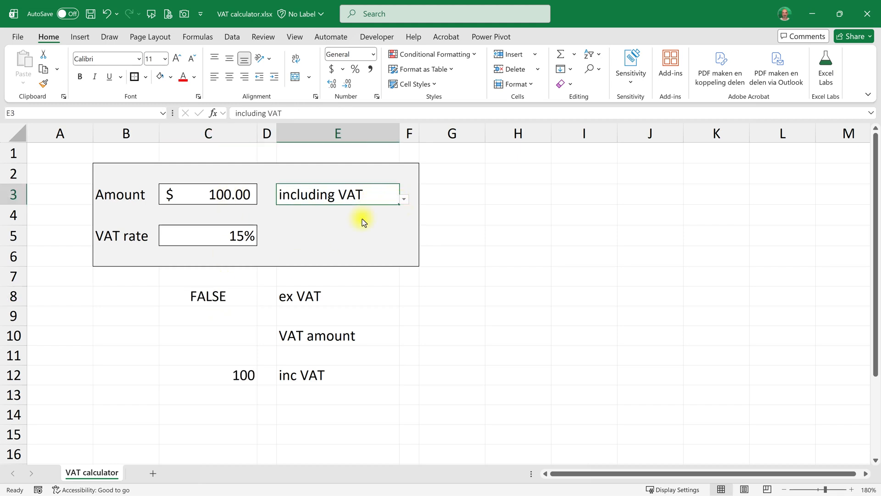
{"action": "left_click", "coordinate": [230, 371]}
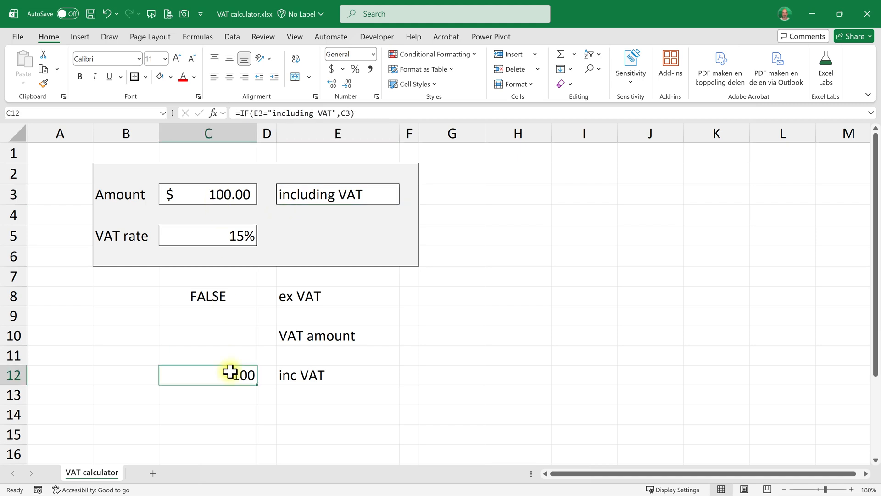
{"action": "left_click", "coordinate": [331, 69]}
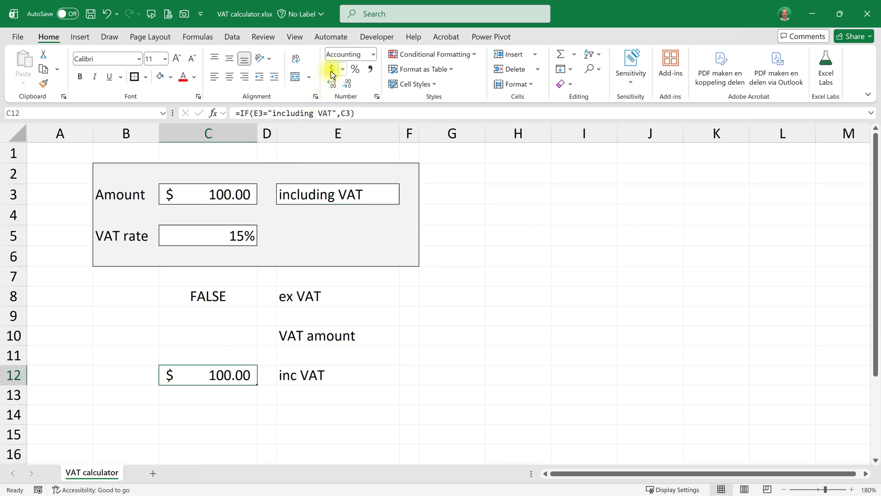
Switch E3 back to excluding VAT and compare the results in C8 and C12.
{"action": "left_click", "coordinate": [388, 197]}
{"action": "left_click", "coordinate": [405, 200]}
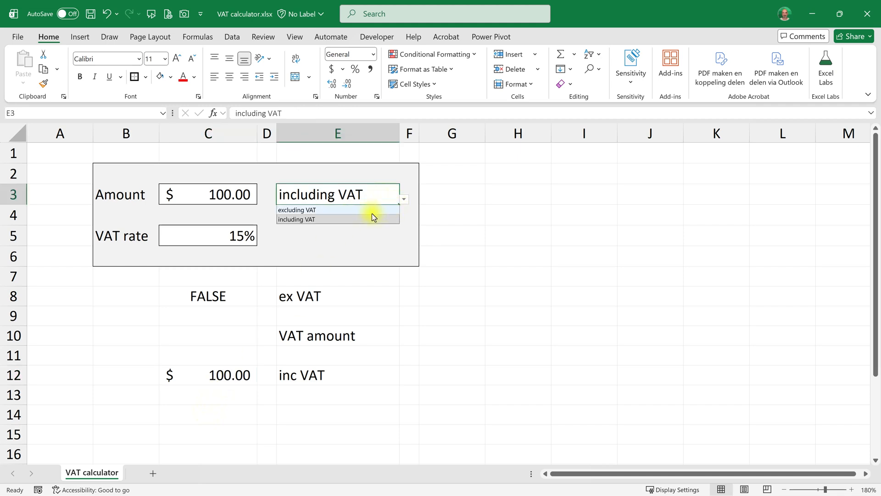
{"action": "left_click", "coordinate": [373, 212]}
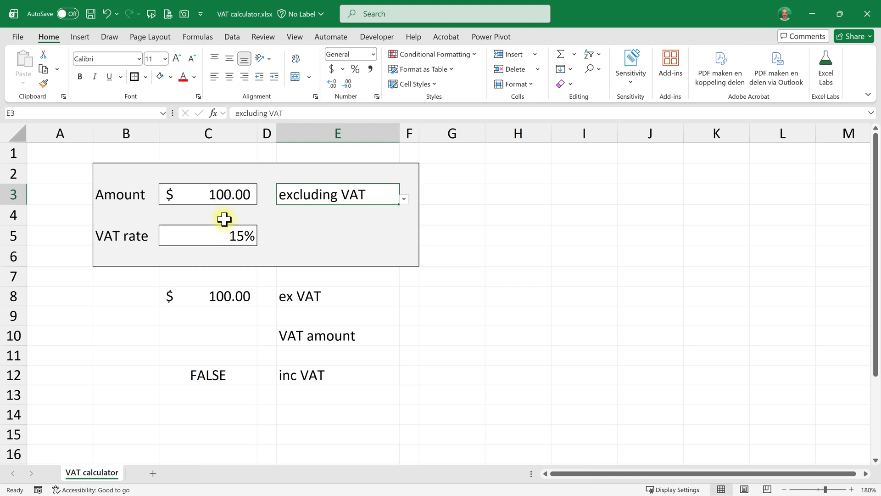
{"action": "left_click", "coordinate": [222, 294]}
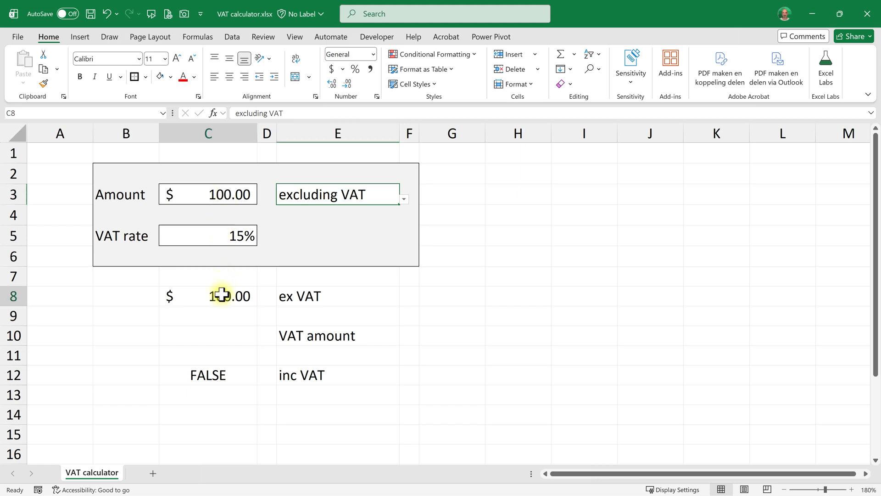
{"action": "left_click", "coordinate": [212, 371]}
{"action": "left_click", "coordinate": [230, 293]}
{"action": "left_click", "coordinate": [233, 370]}
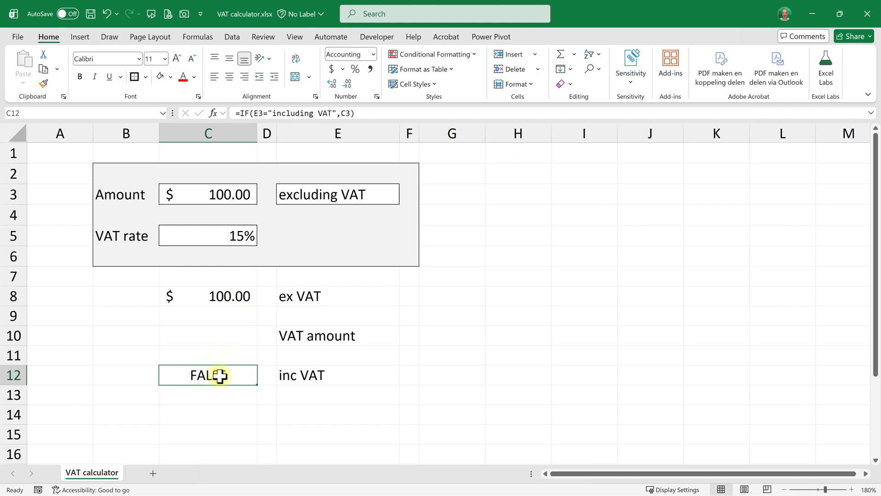
Extend the inc VAT formula in C12 to =IF(E3="including VAT",C3,C8*115%).
{"action": "double_click", "coordinate": [220, 375]}
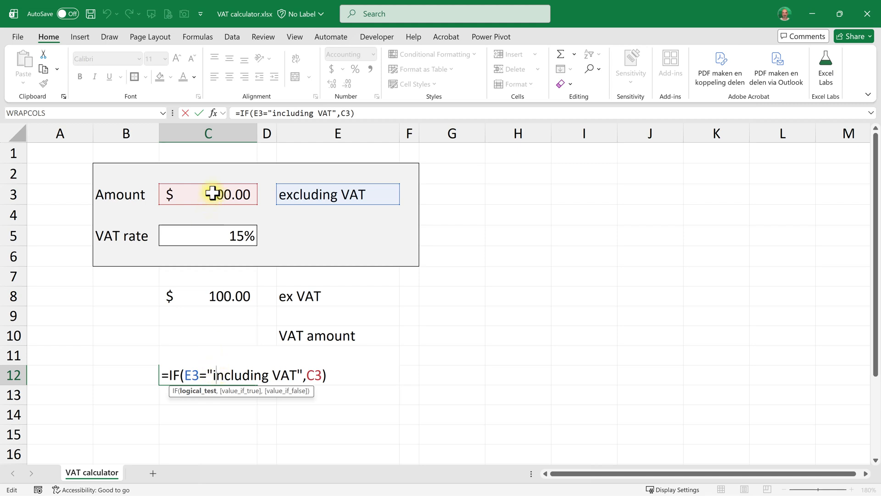
{"action": "left_click", "coordinate": [321, 376]}
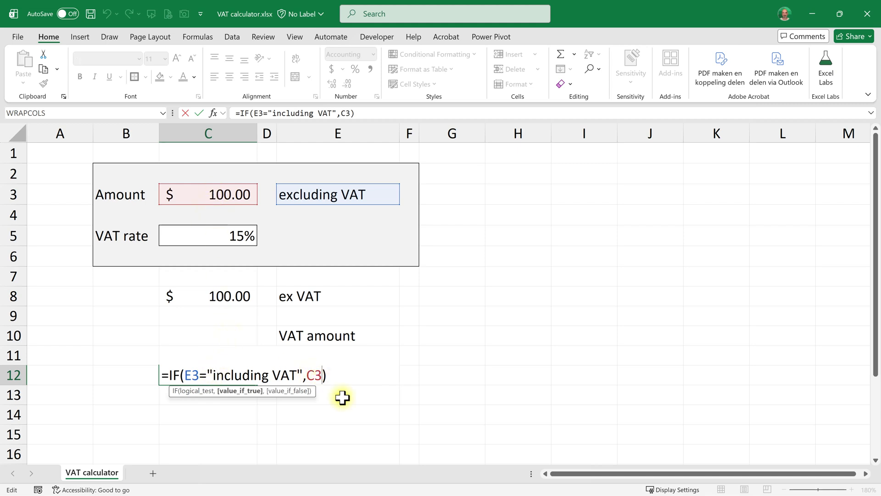
{"action": "type", "text": ","}
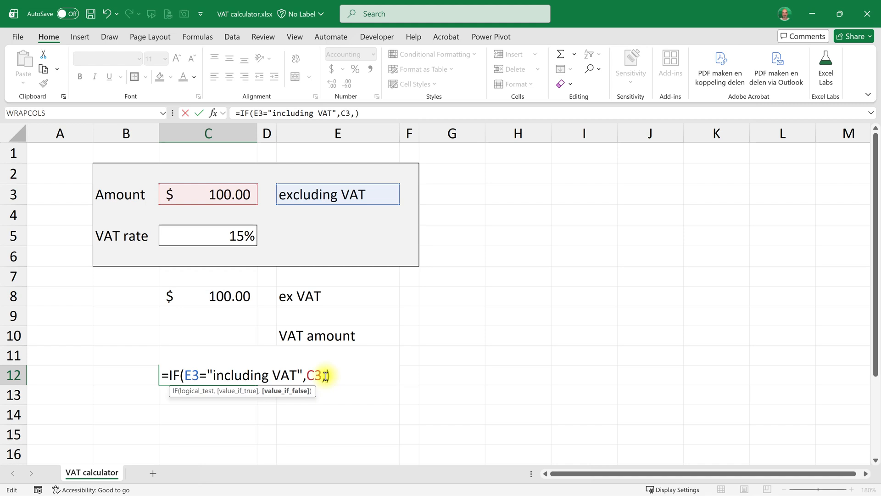
{"action": "left_click", "coordinate": [227, 297]}
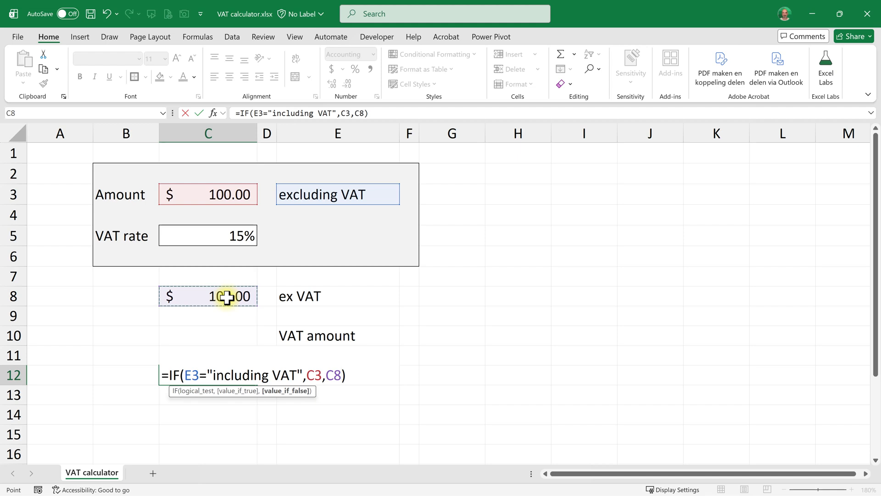
{"action": "type", "text": "*"}
{"action": "type", "text": "1.15"}
{"action": "key", "text": "BackSpace"}
{"action": "key", "text": "BackSpace"}
{"action": "key", "text": "BackSpace"}
{"action": "type", "text": "15%"}
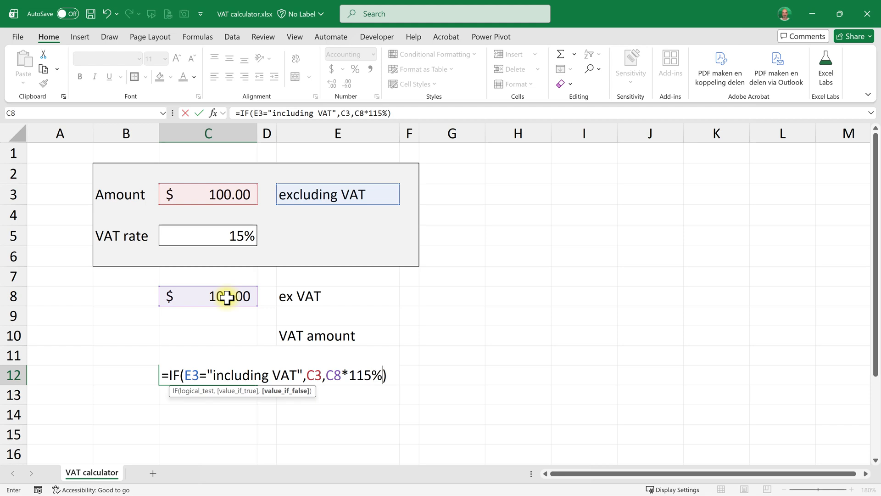
{"action": "key", "text": "Return"}
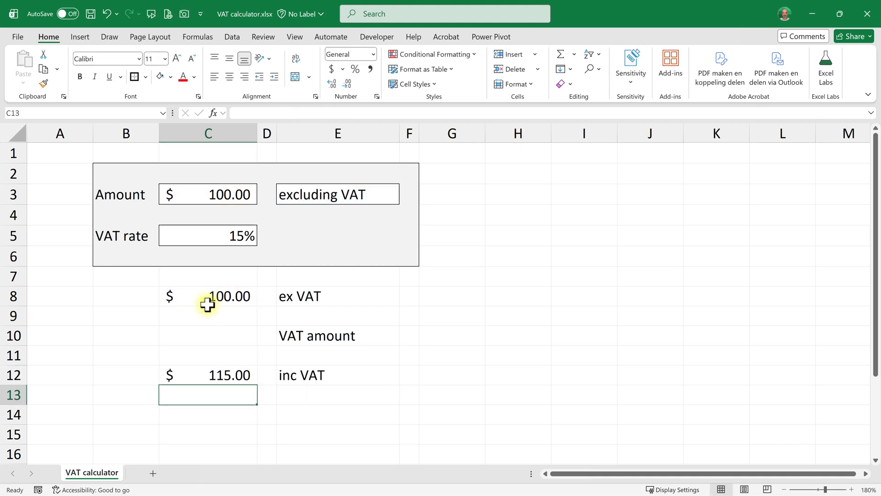
Replace the fixed 115% in C12 with the VAT rate cell, making the formula =IF(E3="including VAT",C3,C8*(100%+C5)).
{"action": "left_click", "coordinate": [223, 376]}
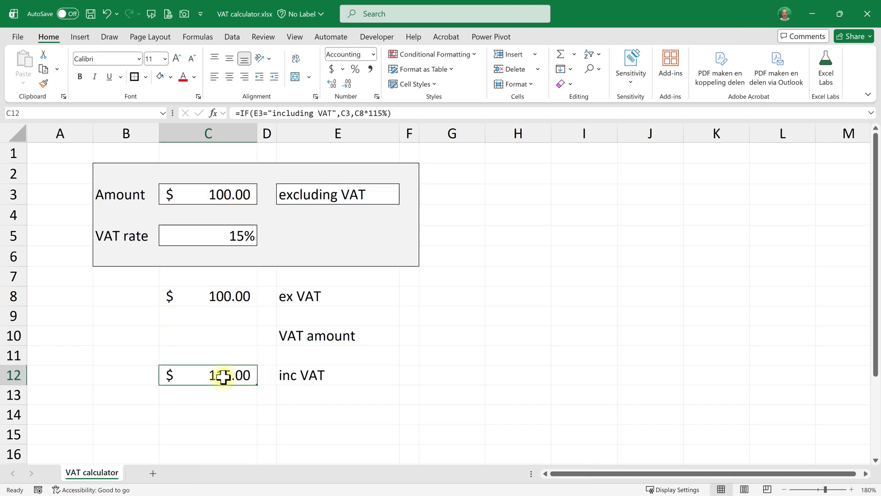
{"action": "double_click", "coordinate": [224, 376]}
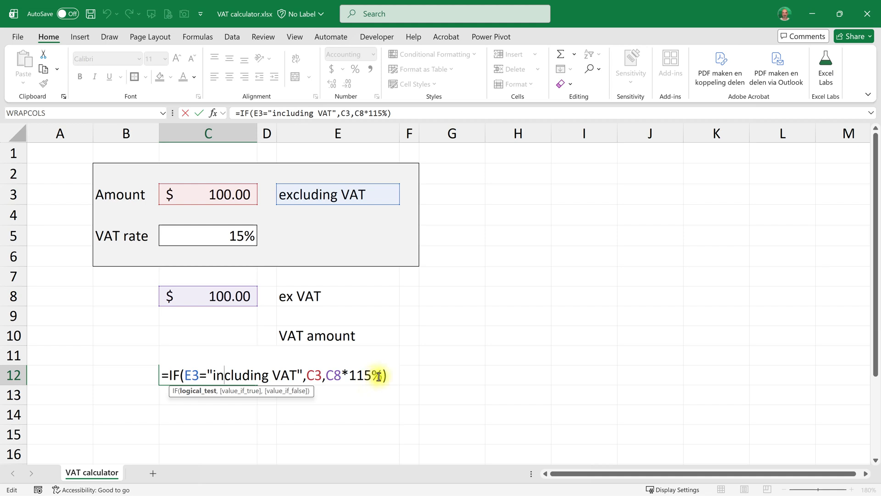
{"action": "left_click", "coordinate": [382, 375]}
{"action": "key", "text": "BackSpace"}
{"action": "key", "text": "BackSpace"}
{"action": "key", "text": "BackSpace"}
{"action": "key", "text": "BackSpace"}
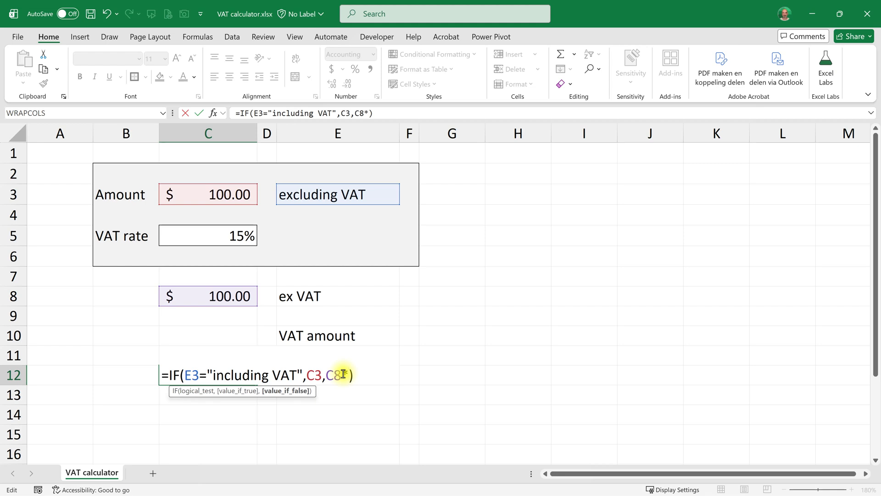
{"action": "type", "text": "("}
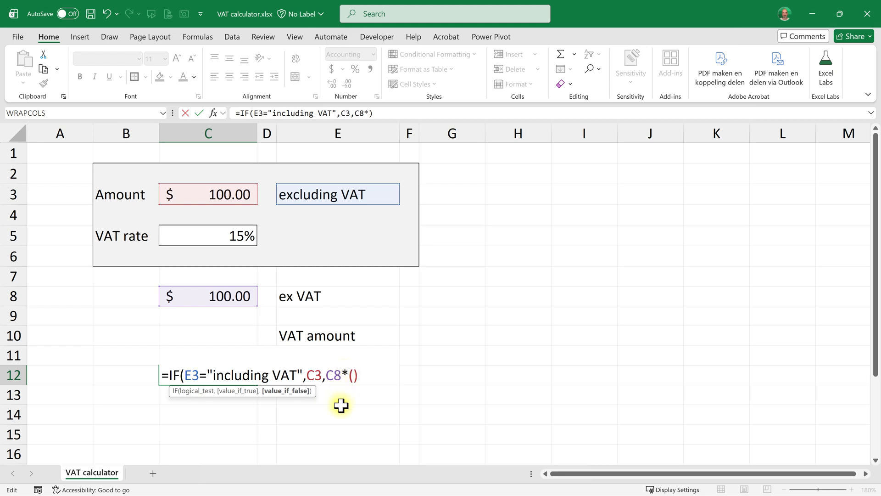
{"action": "type", "text": "100%"}
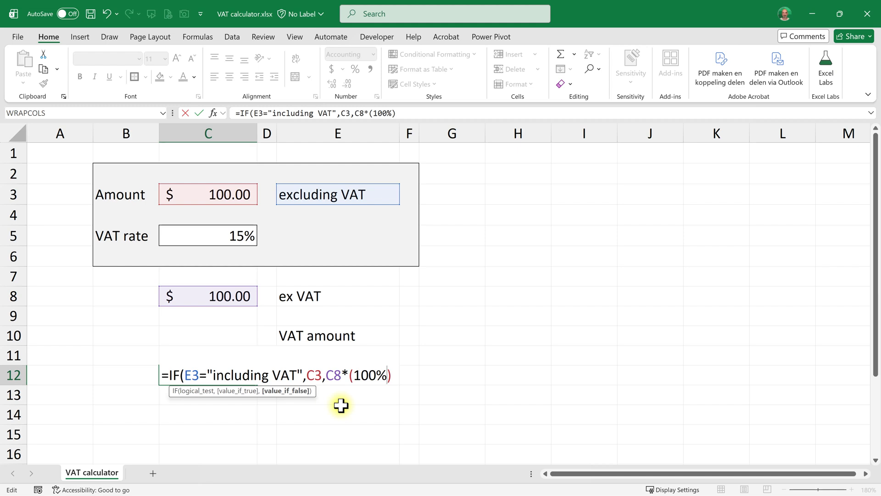
{"action": "type", "text": "+"}
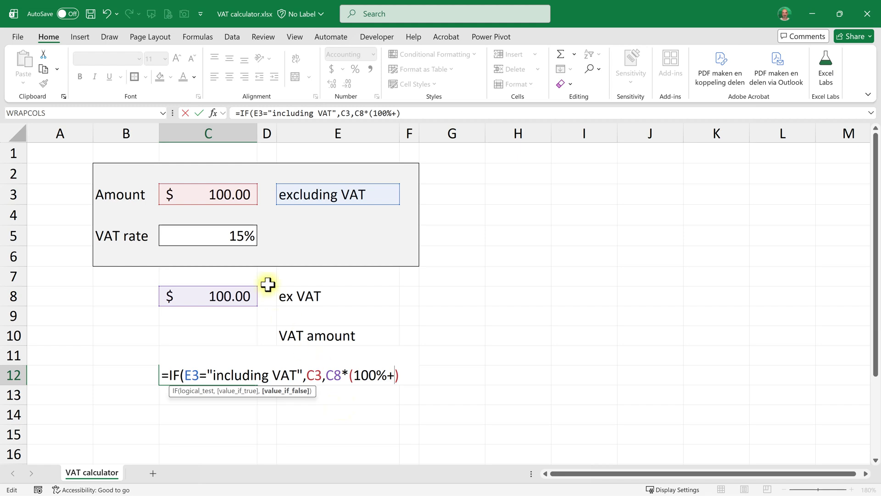
{"action": "left_click", "coordinate": [237, 236]}
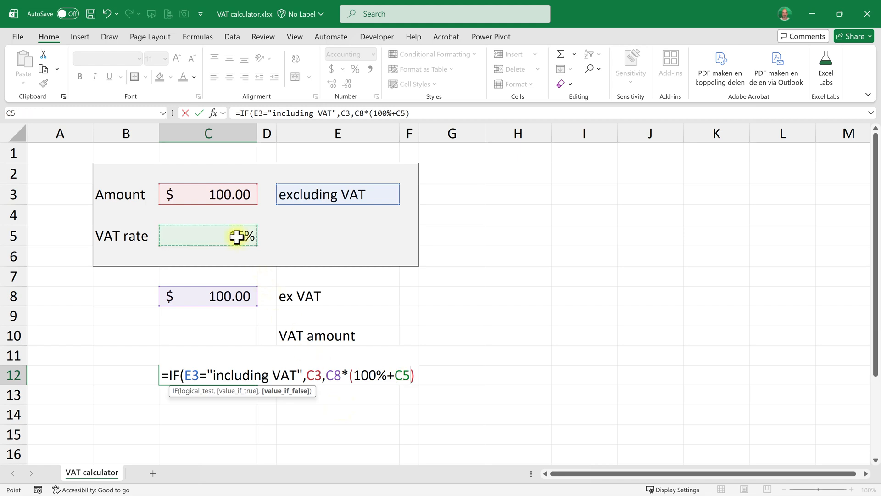
{"action": "type", "text": ")"}
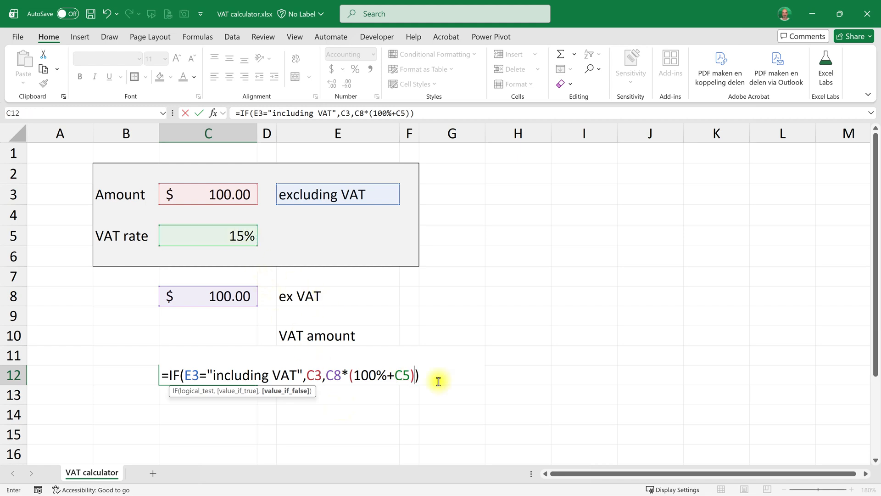
{"action": "double_click", "coordinate": [333, 375]}
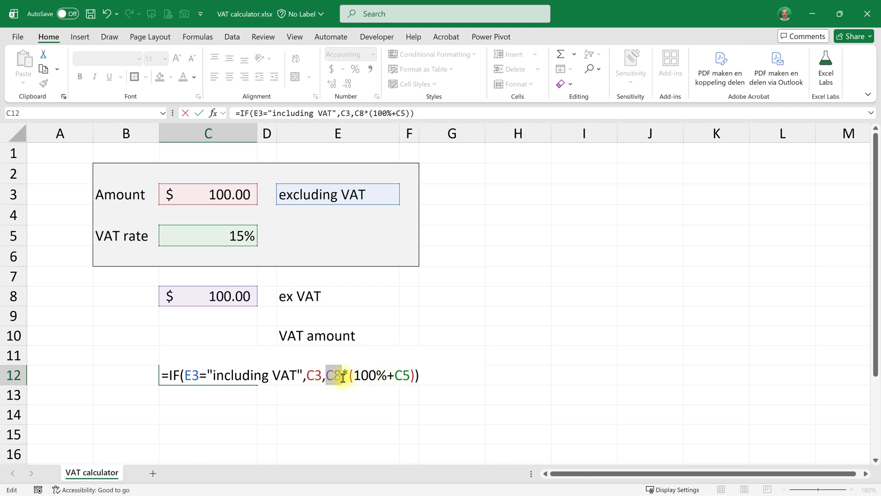
{"action": "left_click_drag", "start_coordinate": [354, 375], "coordinate": [419, 374]}
{"action": "left_click", "coordinate": [418, 375]}
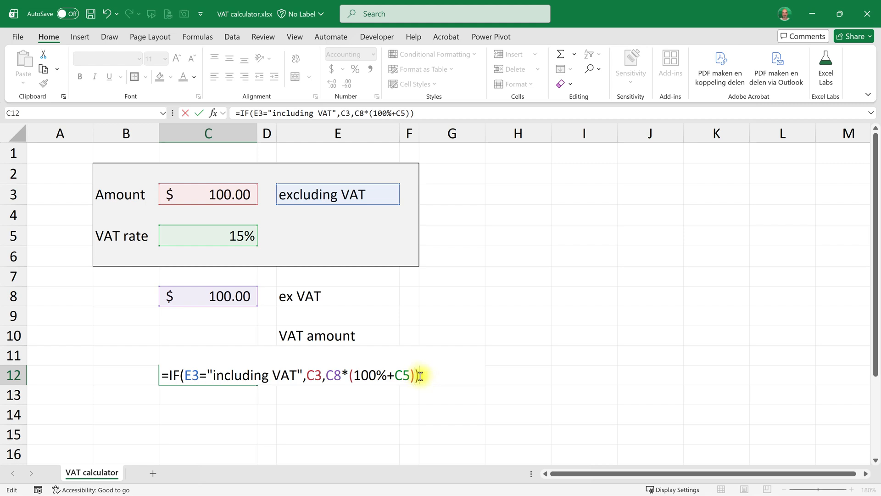
{"action": "key", "text": "BackSpace"}
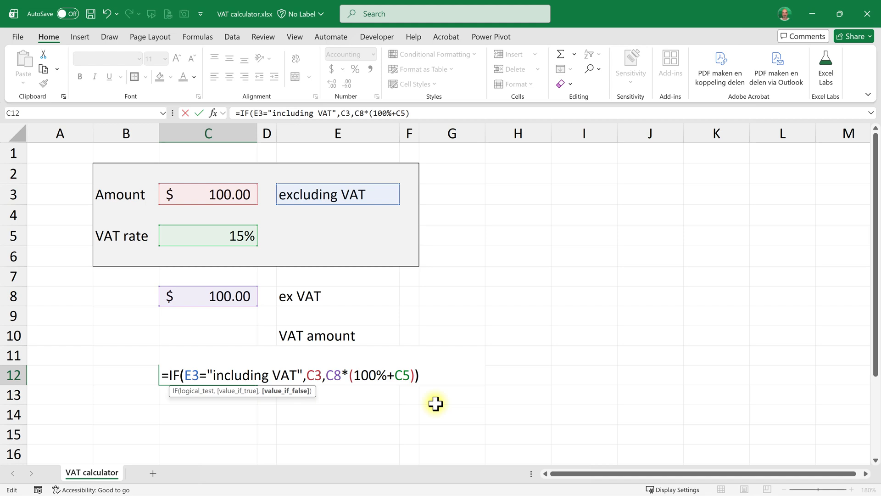
{"action": "type", "text": ")"}
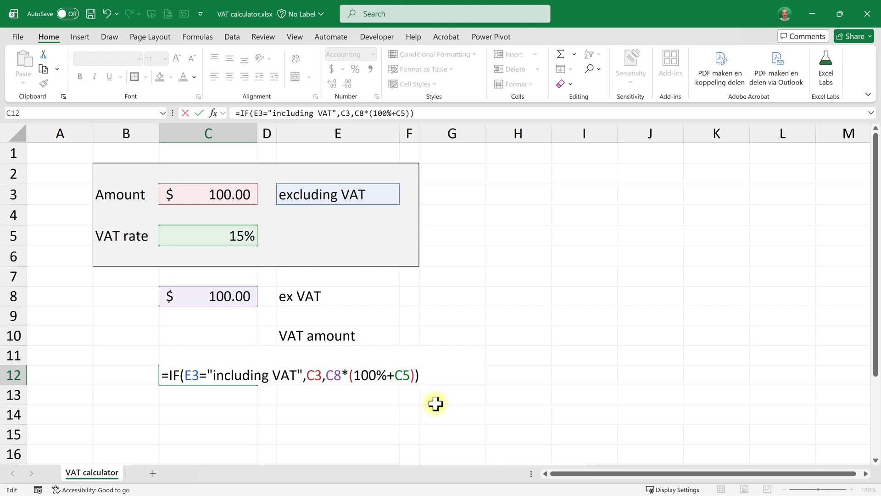
{"action": "key", "text": "Return"}
{"action": "left_click", "coordinate": [242, 375]}
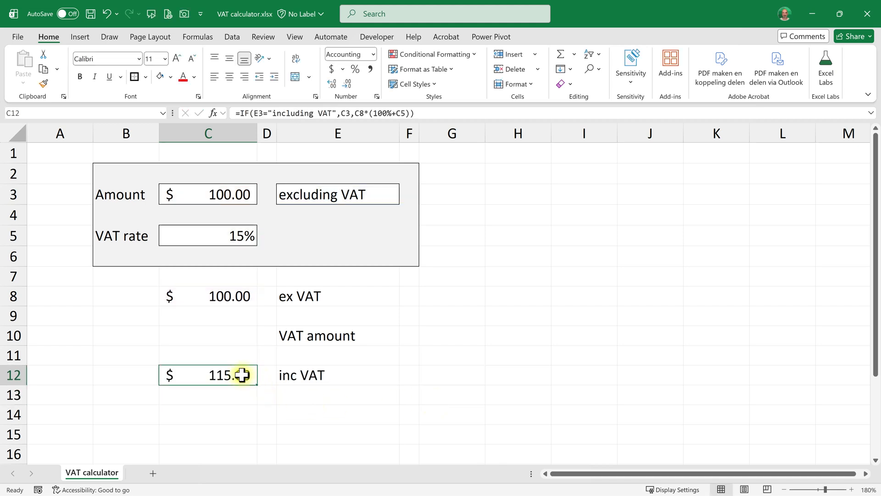
Set the VAT rate in C5 to 20% and check the inc VAT result in C12.
{"action": "left_click", "coordinate": [230, 237]}
{"action": "type", "text": "20"}
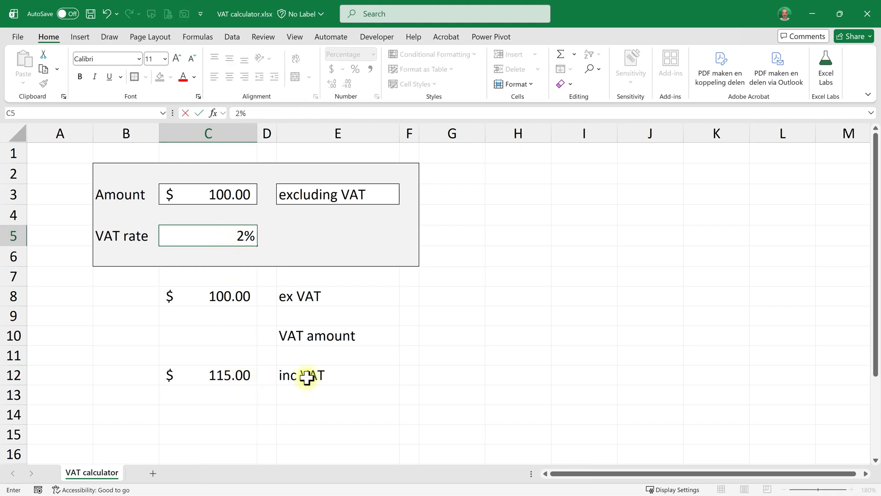
{"action": "key", "text": "Return"}
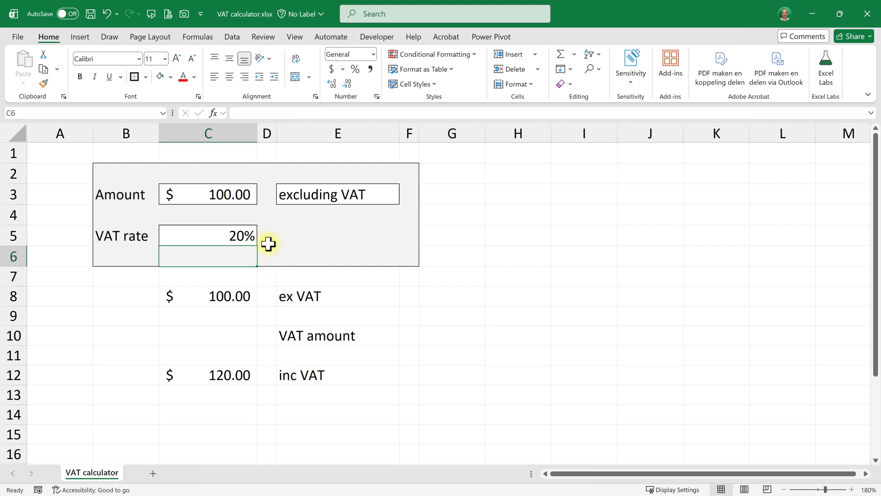
{"action": "left_click", "coordinate": [235, 232]}
{"action": "left_click", "coordinate": [244, 374]}
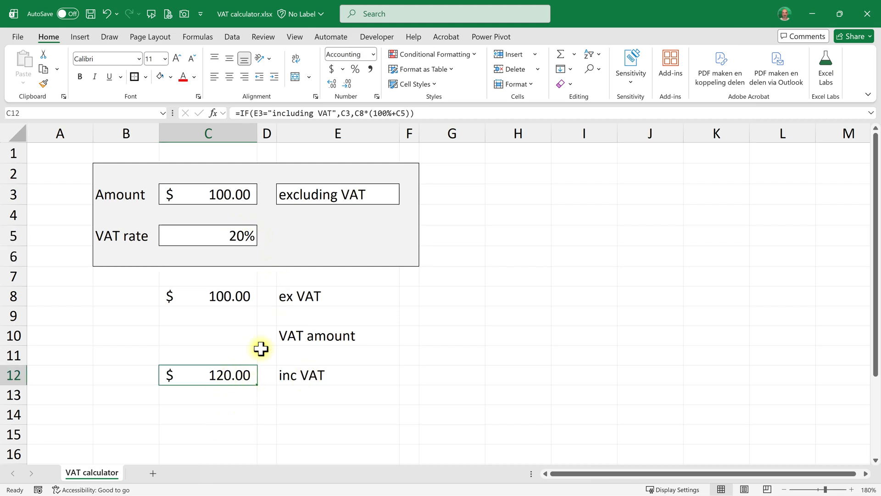
Switch E3 to including VAT and check the inc VAT result in C12.
{"action": "left_click", "coordinate": [342, 196]}
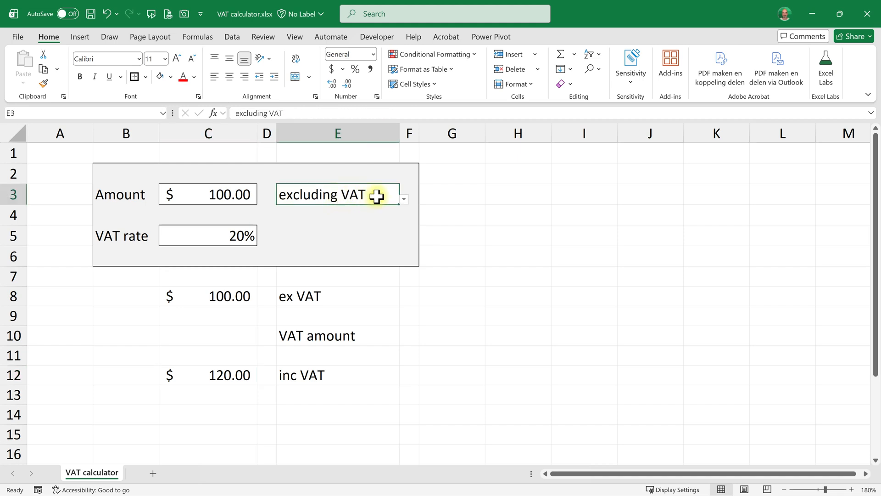
{"action": "left_click", "coordinate": [403, 199]}
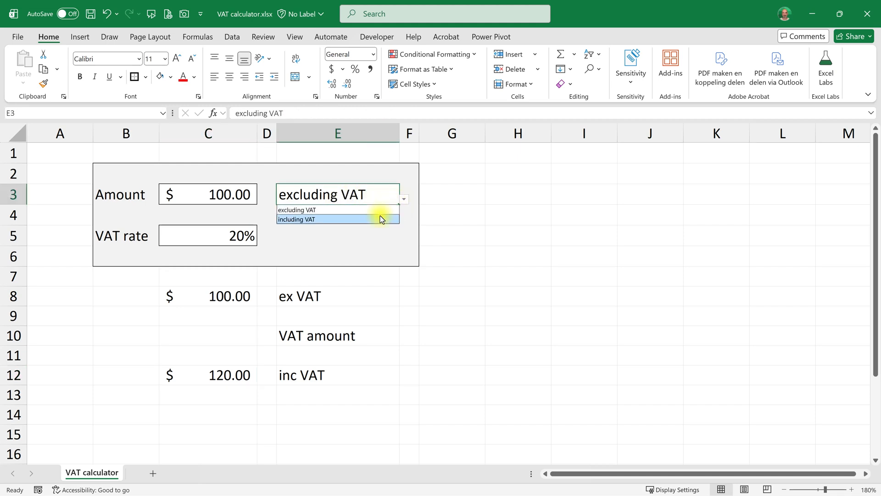
{"action": "left_click", "coordinate": [380, 219]}
{"action": "left_click", "coordinate": [222, 374]}
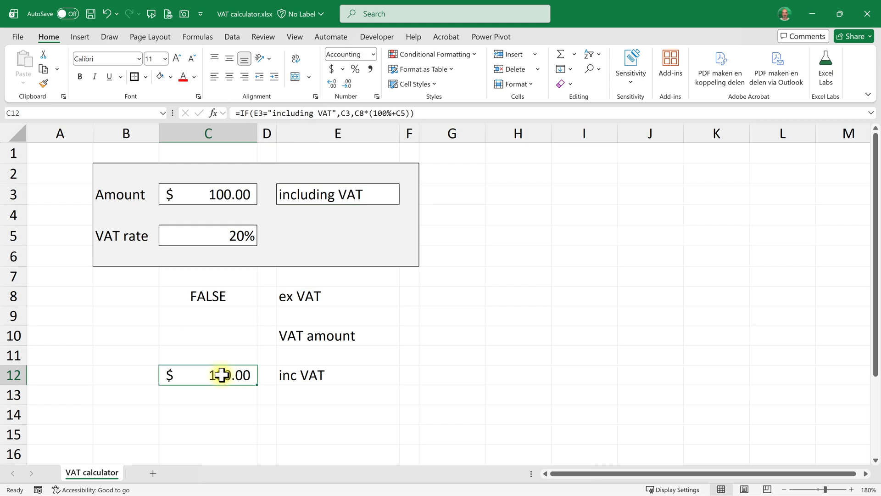
Open the ex VAT formula in C8 and add a value-if-false argument after C3, reviewing the logical test.
{"action": "left_click", "coordinate": [224, 298]}
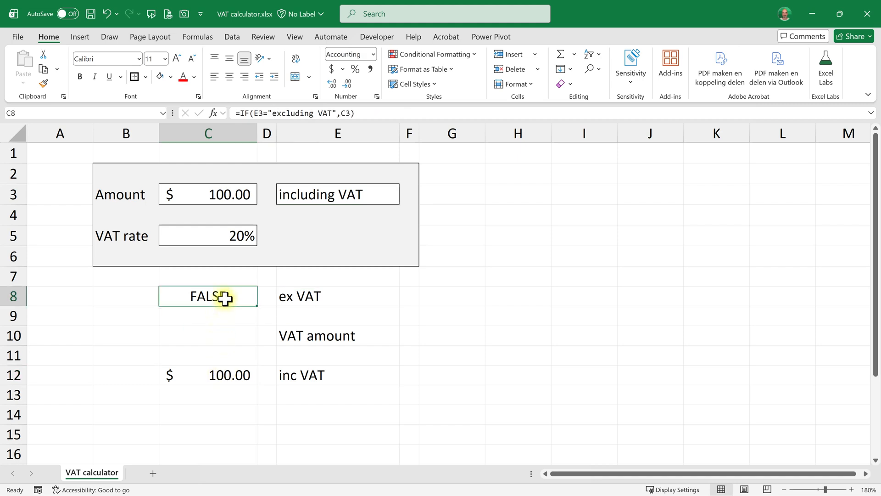
{"action": "double_click", "coordinate": [224, 299]}
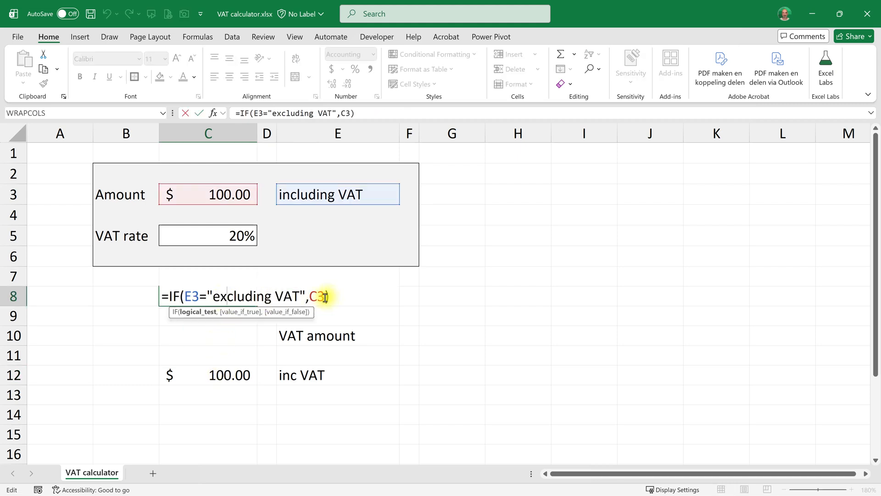
{"action": "left_click", "coordinate": [325, 296]}
{"action": "type", "text": ","}
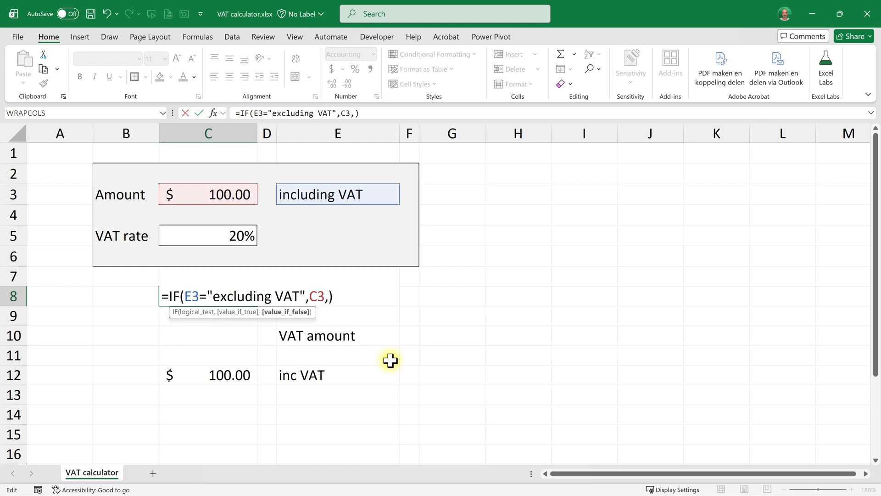
{"action": "left_click_drag", "start_coordinate": [187, 296], "coordinate": [306, 295]}
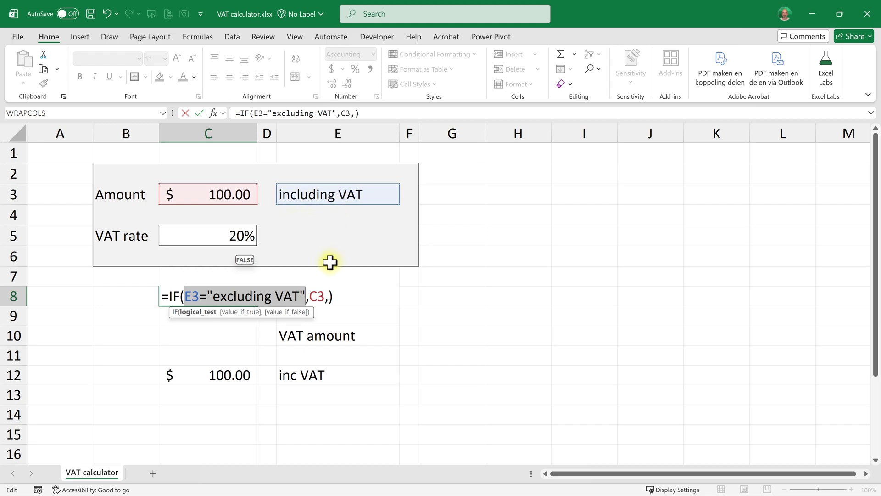
{"action": "left_click", "coordinate": [327, 299]}
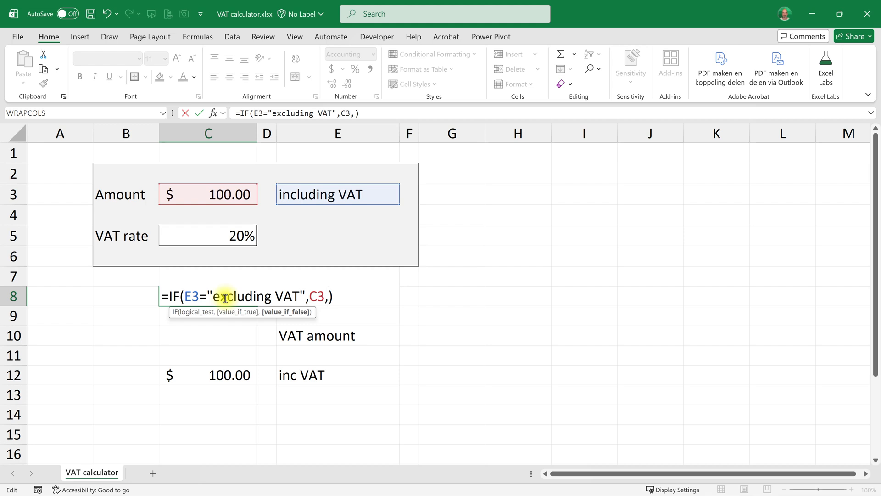
Enter C12/120% as the value if false, completing C8 as =IF(E3="excluding VAT",C3,C12/120%).
{"action": "left_click", "coordinate": [237, 375]}
{"action": "type", "text": "/"}
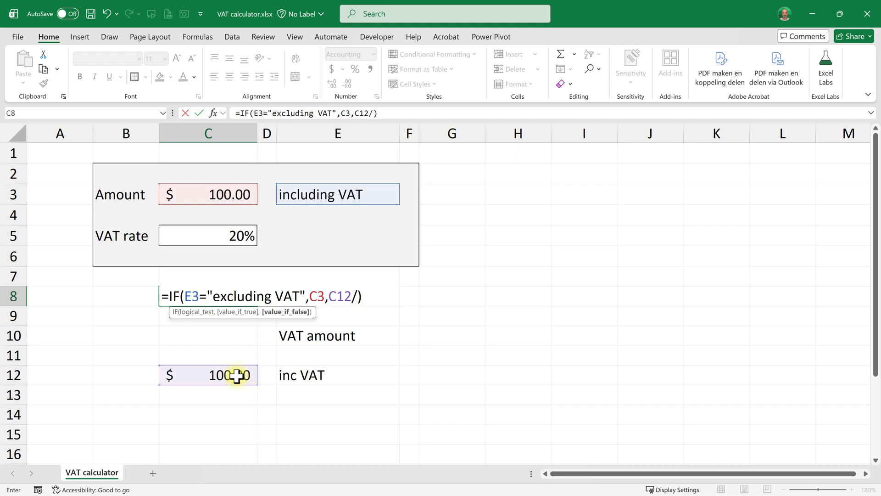
{"action": "type", "text": "115"}
{"action": "key", "text": "BackSpace"}
{"action": "key", "text": "BackSpace"}
{"action": "type", "text": "20%"}
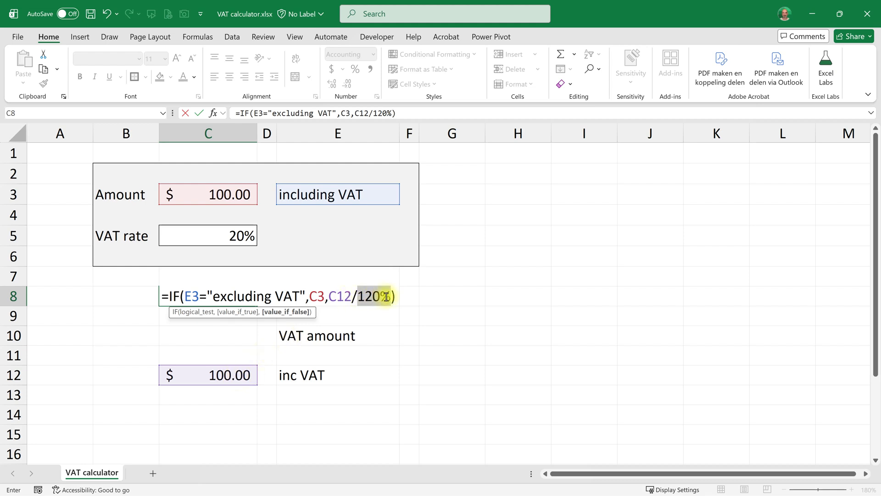
{"action": "left_click_drag", "start_coordinate": [391, 296], "coordinate": [361, 296]}
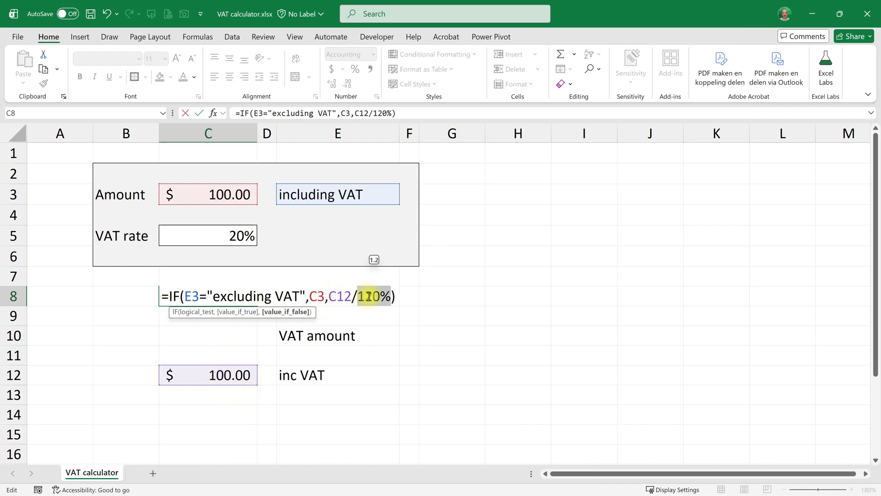
{"action": "left_click", "coordinate": [391, 295]}
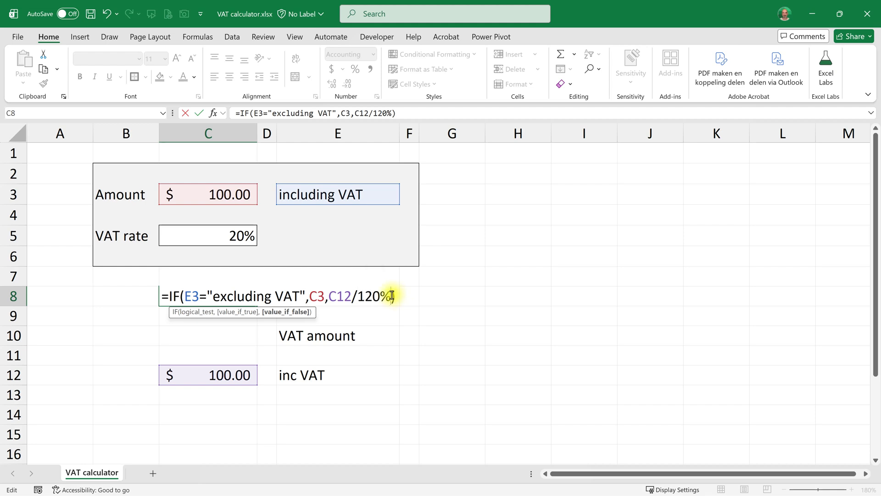
{"action": "key", "text": "Return"}
{"action": "left_click", "coordinate": [191, 295]}
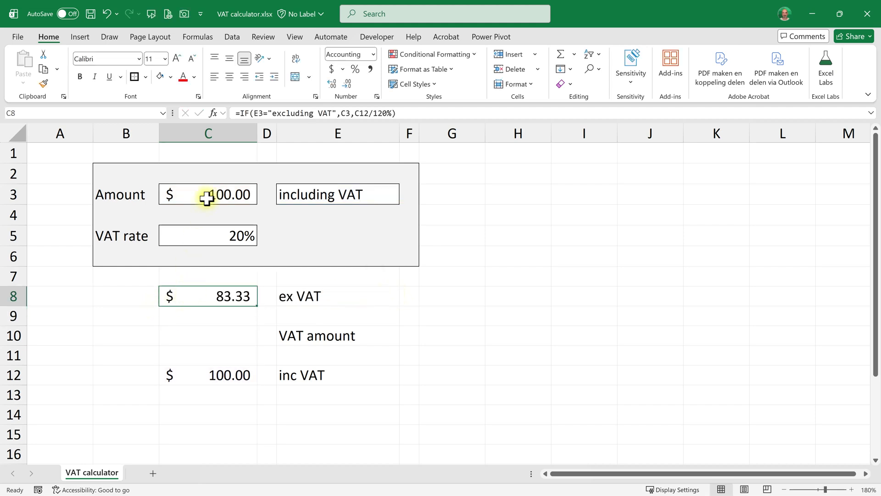
Set the amount in C3 to 120 and check the inc VAT result in C12.
{"action": "left_click", "coordinate": [207, 195]}
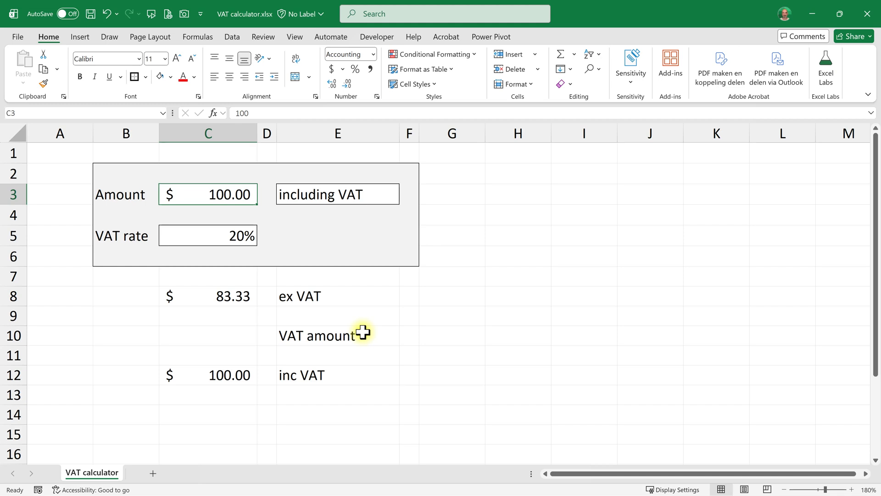
{"action": "type", "text": "120"}
{"action": "key", "text": "Return"}
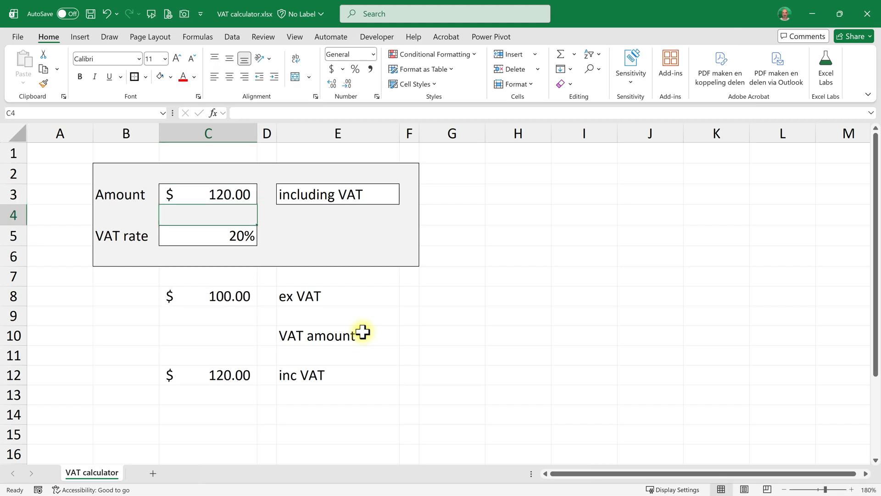
{"action": "left_click", "coordinate": [223, 197]}
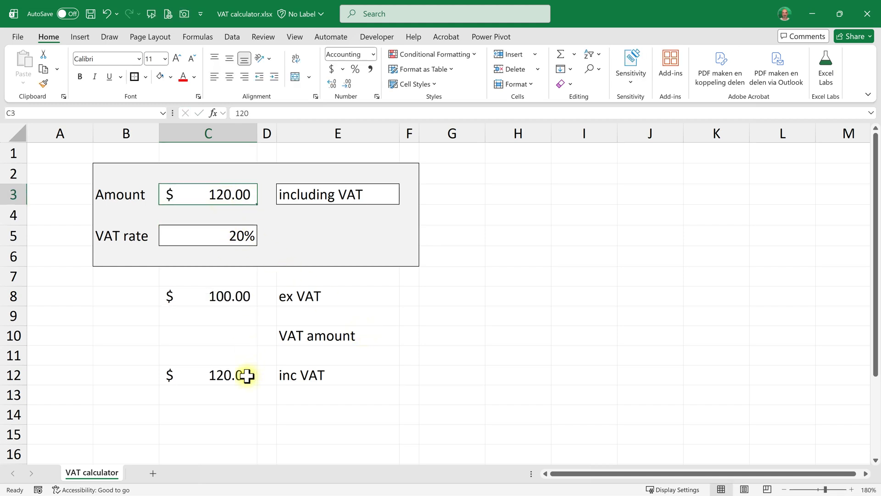
{"action": "left_click", "coordinate": [247, 376]}
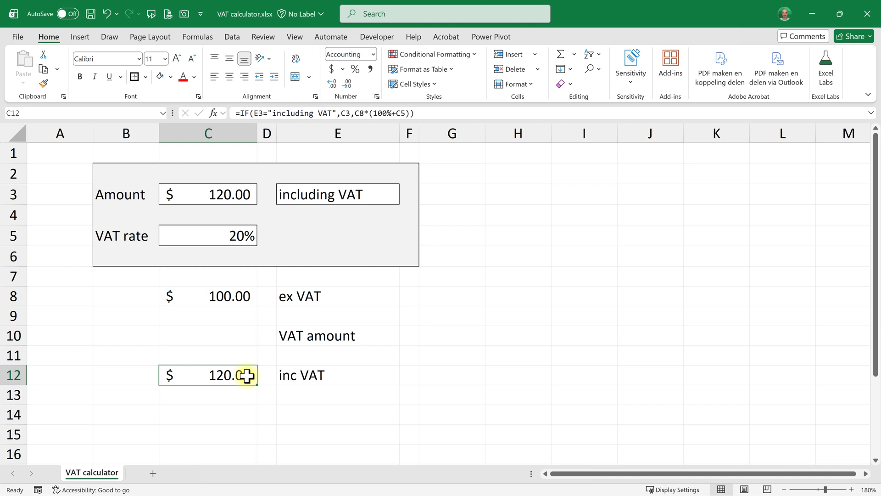
Replace the fixed 120% in C8 with the VAT rate cell, making the formula =IF(E3="excluding VAT",C3,C12/(100%+C5)).
{"action": "left_click", "coordinate": [233, 298]}
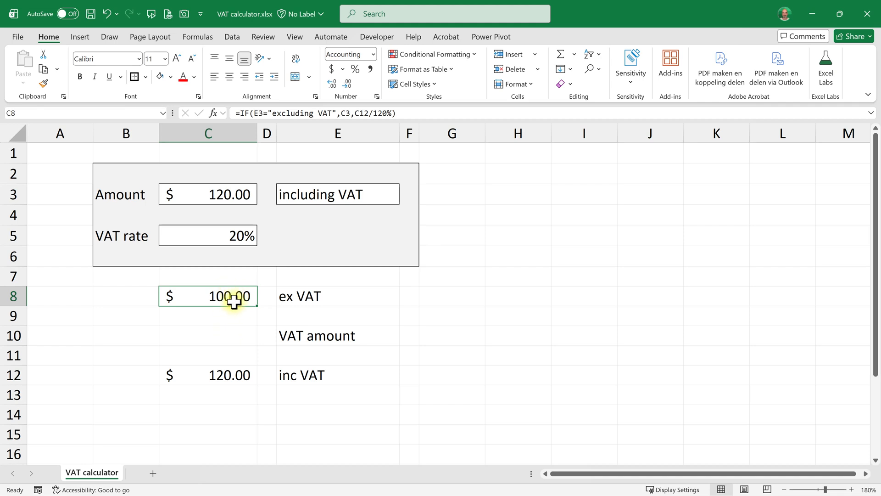
{"action": "double_click", "coordinate": [234, 296]}
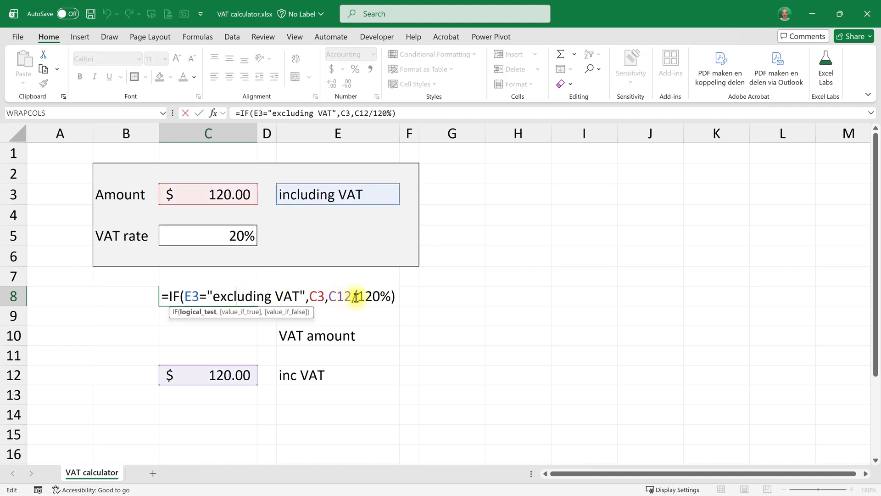
{"action": "left_click_drag", "start_coordinate": [358, 298], "coordinate": [390, 299]}
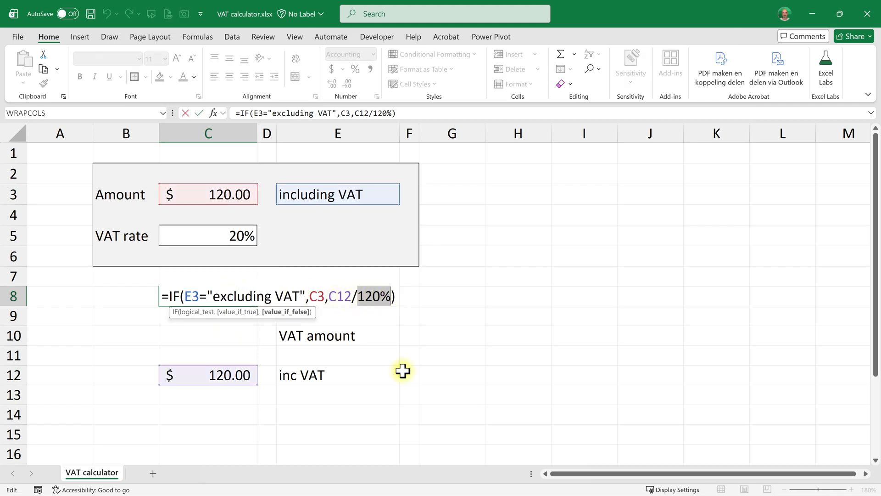
{"action": "key", "text": "BackSpace"}
{"action": "type", "text": "("}
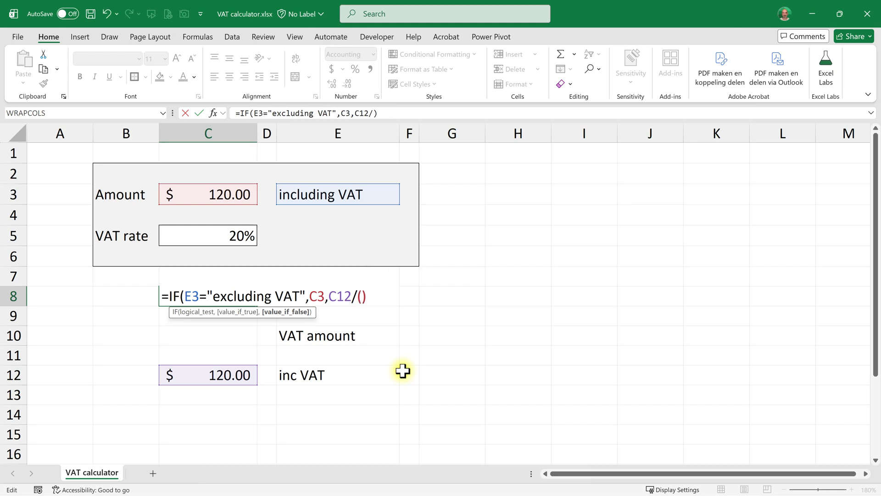
{"action": "type", "text": "100%+"}
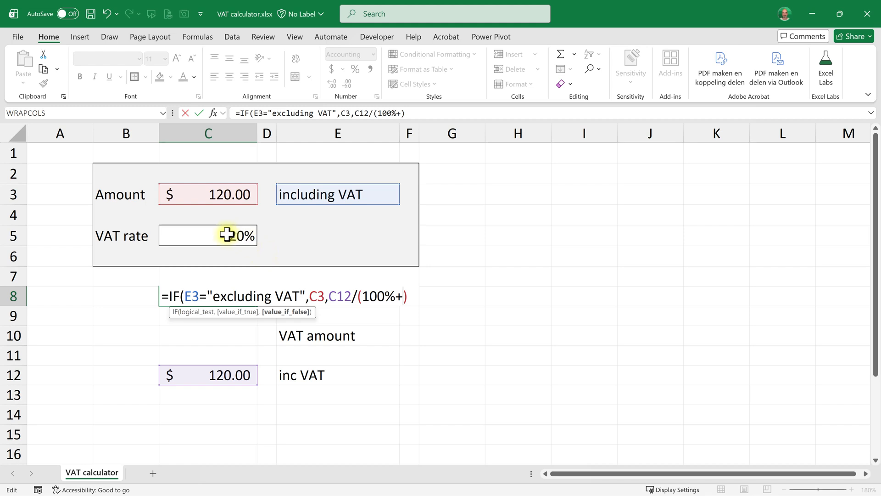
{"action": "left_click", "coordinate": [227, 235]}
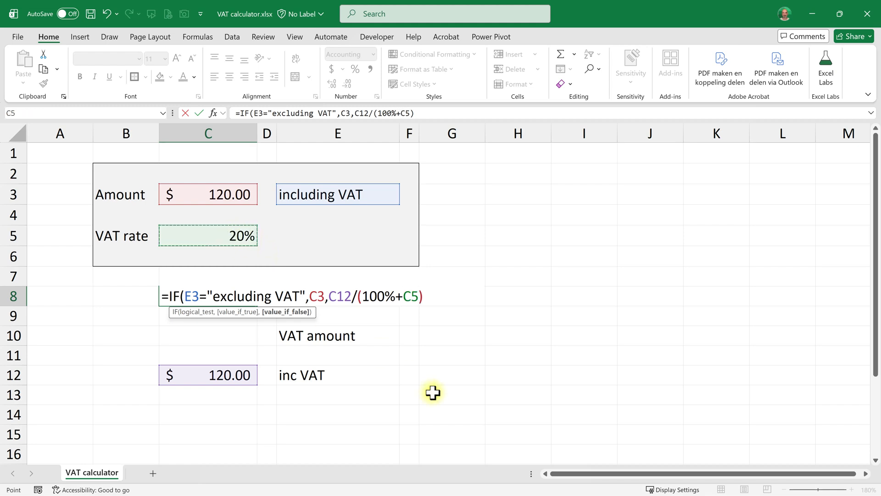
{"action": "type", "text": ")"}
{"action": "key", "text": "BackSpace"}
{"action": "key", "text": "Return"}
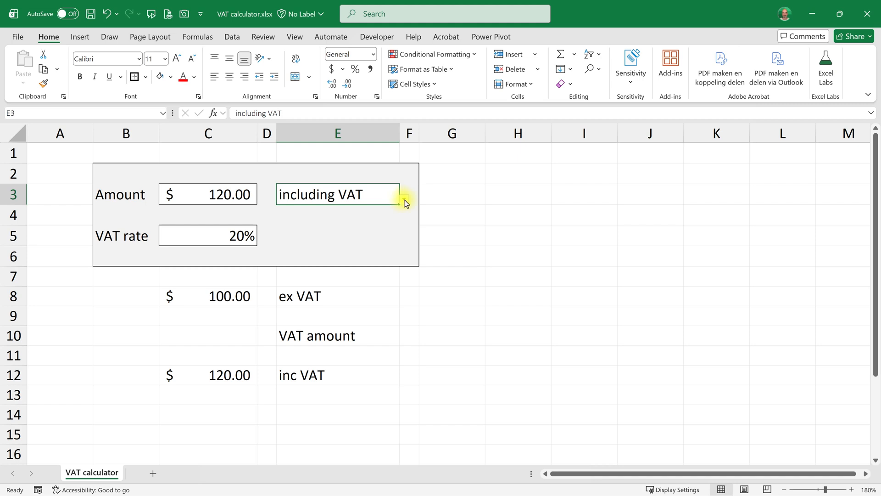
Test the ex VAT and inc VAT formulas by switching E3 to excluding VAT and back to including VAT.
{"action": "left_click", "coordinate": [403, 199]}
{"action": "left_click", "coordinate": [376, 212]}
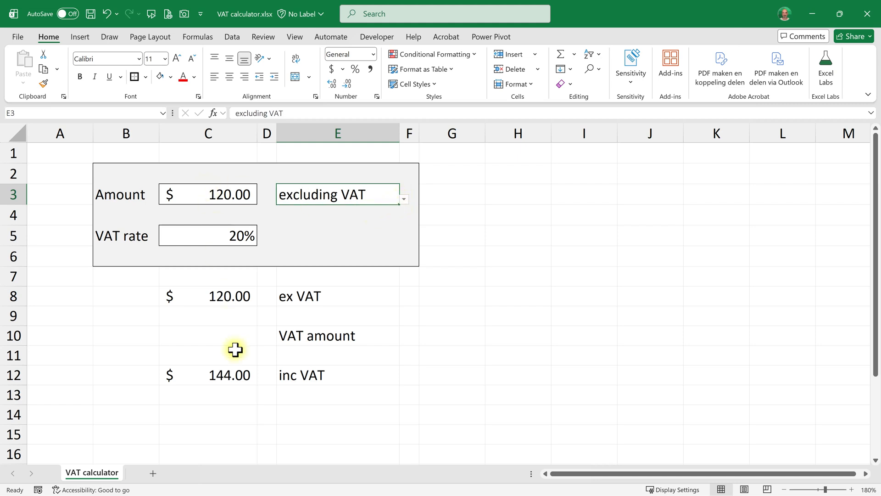
{"action": "left_click", "coordinate": [206, 295]}
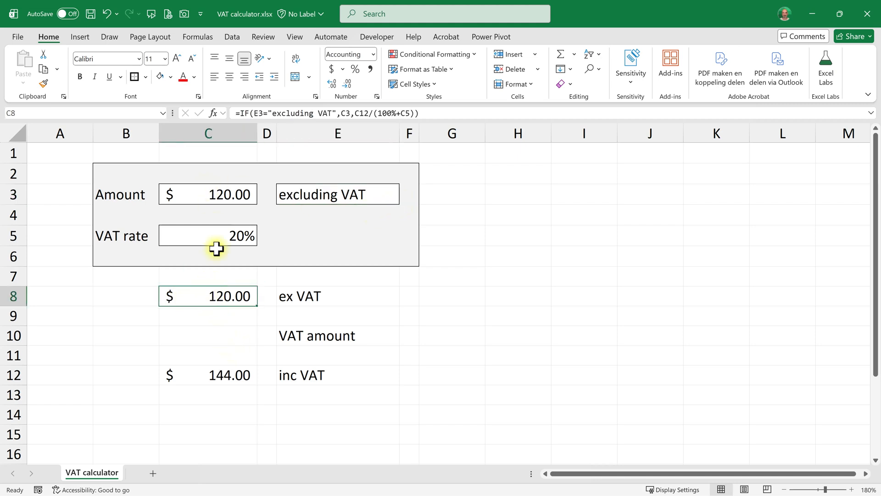
{"action": "left_click", "coordinate": [360, 193]}
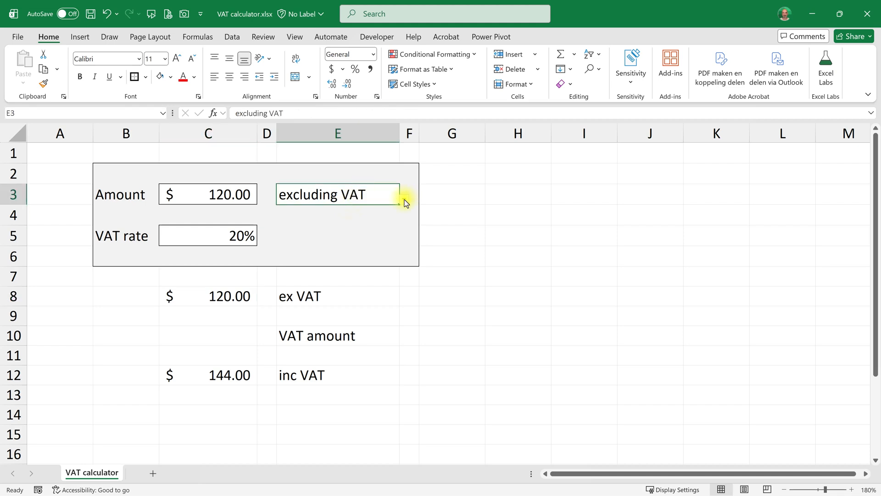
{"action": "left_click", "coordinate": [406, 202]}
{"action": "left_click", "coordinate": [375, 219]}
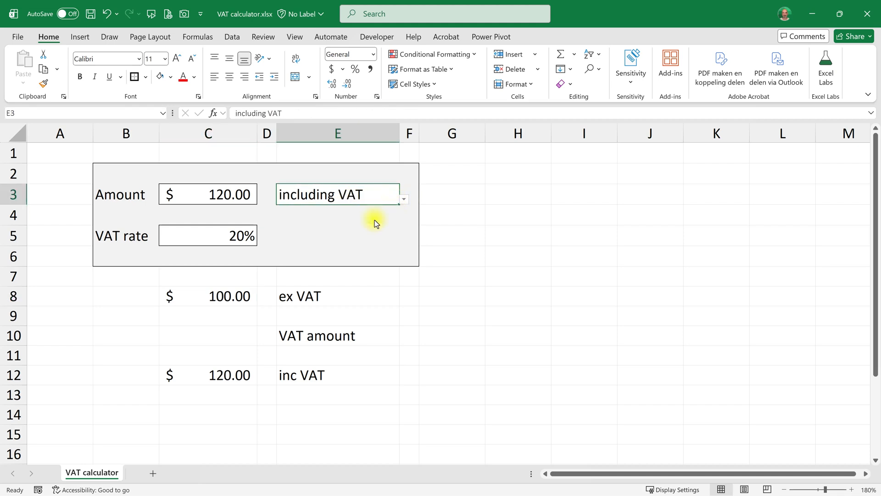
{"action": "left_click", "coordinate": [220, 375]}
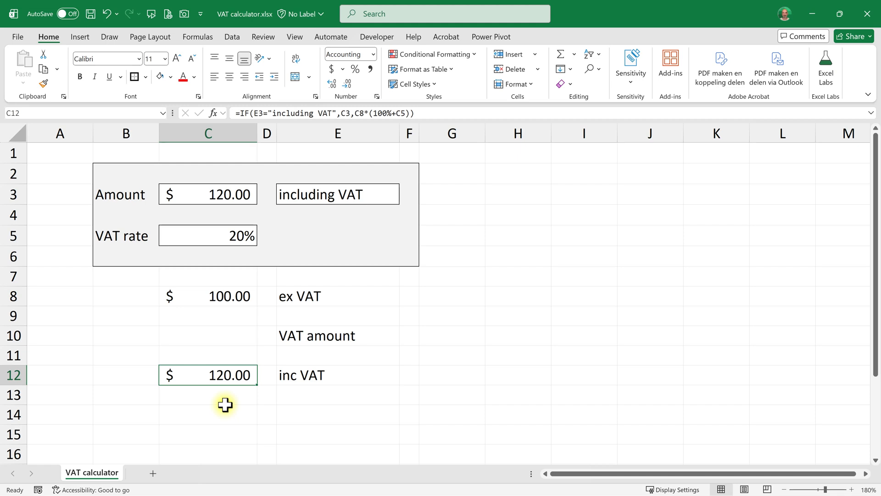
Calculate the VAT amount in C10 with the formula =C8*C5.
{"action": "left_click", "coordinate": [230, 337]}
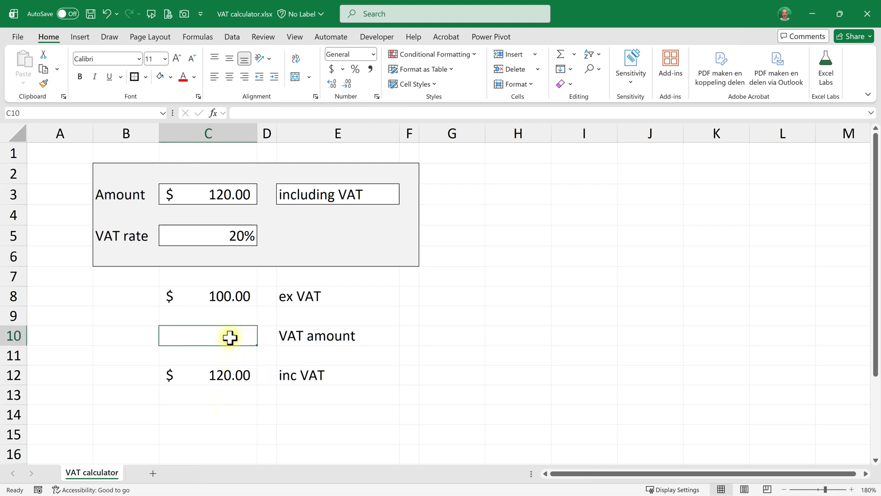
{"action": "type", "text": "="}
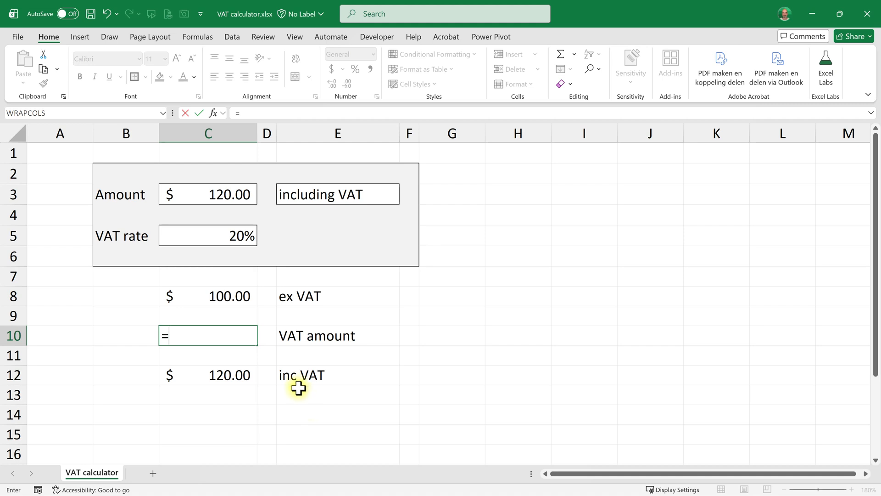
{"action": "left_click", "coordinate": [226, 295]}
{"action": "type", "text": "*"}
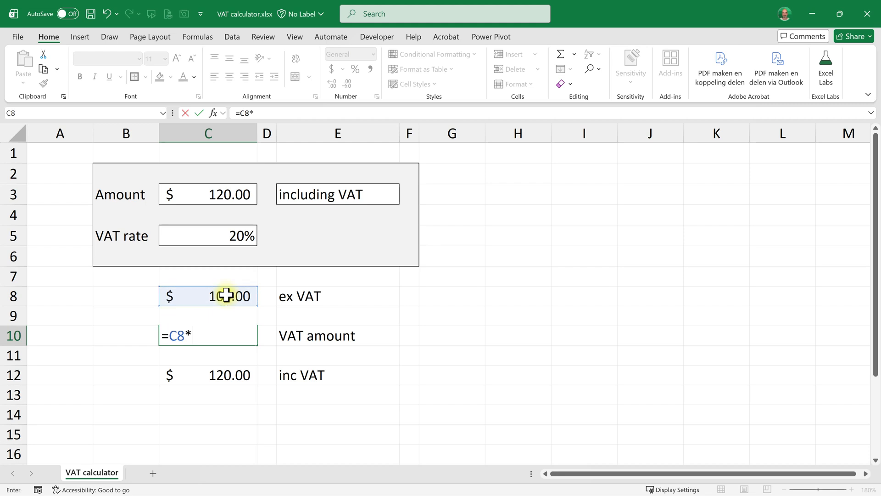
{"action": "left_click", "coordinate": [231, 236]}
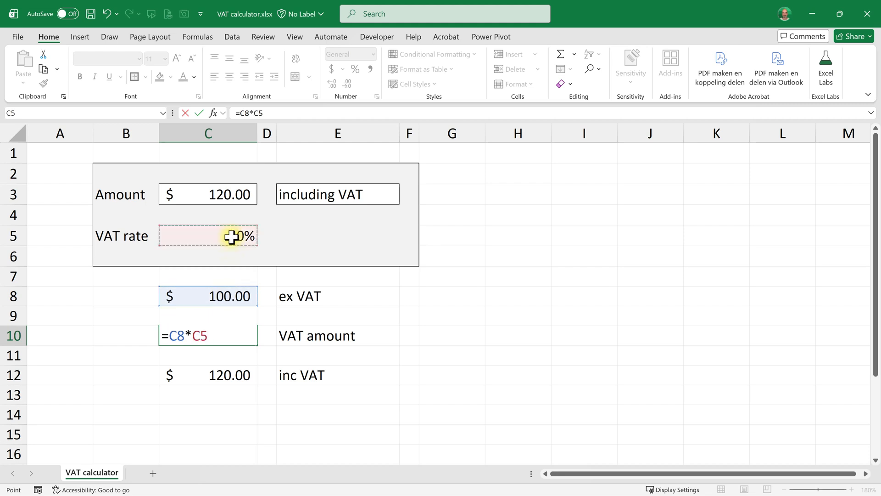
{"action": "key", "text": "Return"}
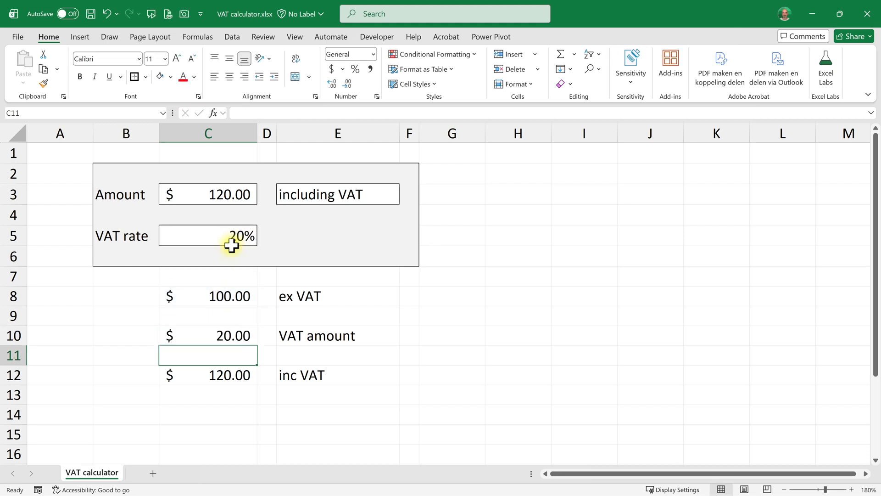
Replace the VAT amount formula in C10 with =C12-C8, subtracting the ex VAT amount from the inc VAT amount.
{"action": "left_click", "coordinate": [205, 338]}
{"action": "double_click", "coordinate": [207, 338]}
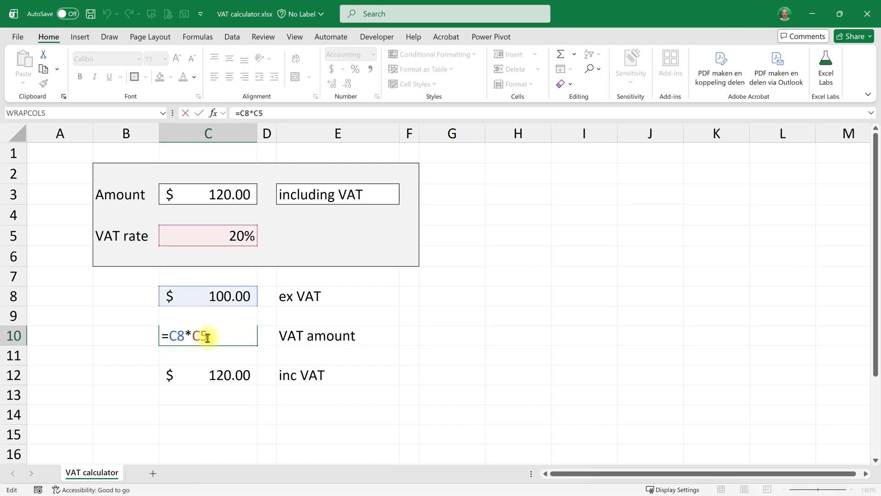
{"action": "key", "text": "BackSpace"}
{"action": "key", "text": "BackSpace"}
{"action": "key", "text": "BackSpace"}
{"action": "key", "text": "BackSpace"}
{"action": "key", "text": "BackSpace"}
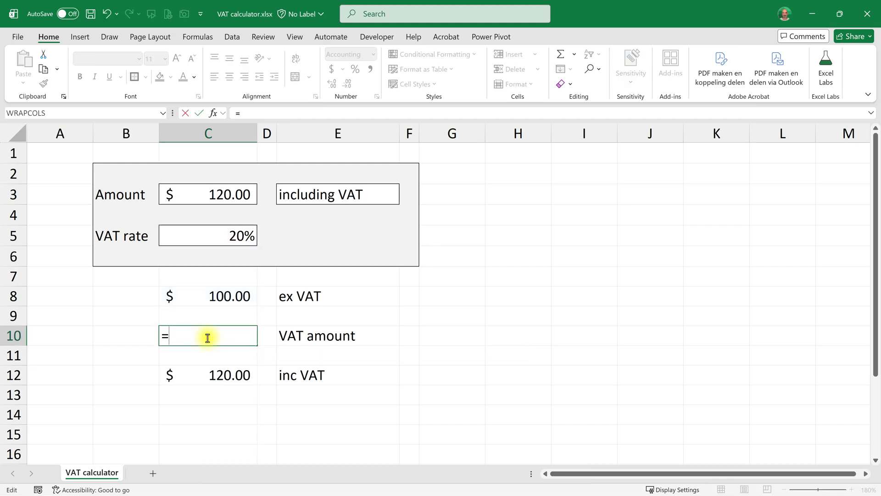
{"action": "left_click", "coordinate": [206, 377]}
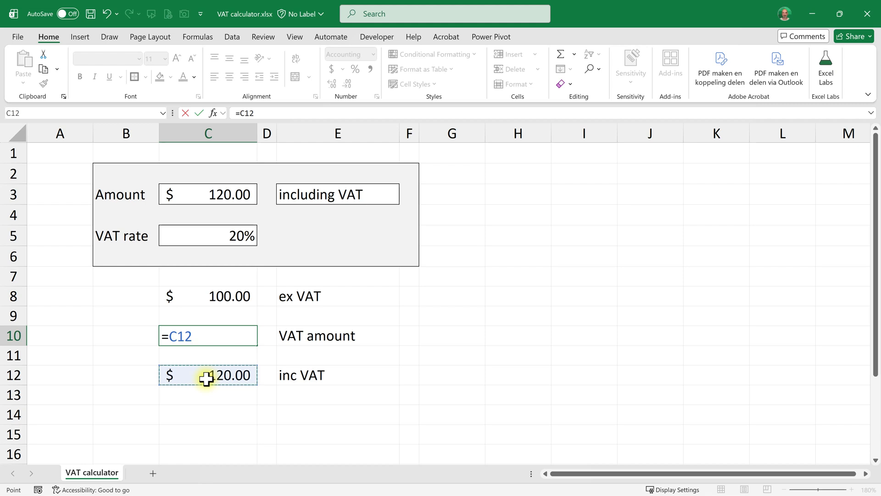
{"action": "type", "text": "-"}
{"action": "left_click", "coordinate": [210, 297]}
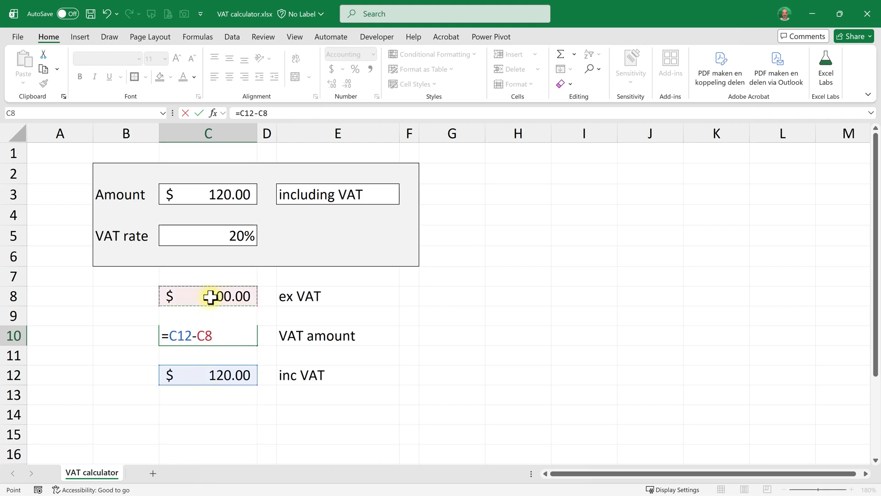
{"action": "key", "text": "Return"}
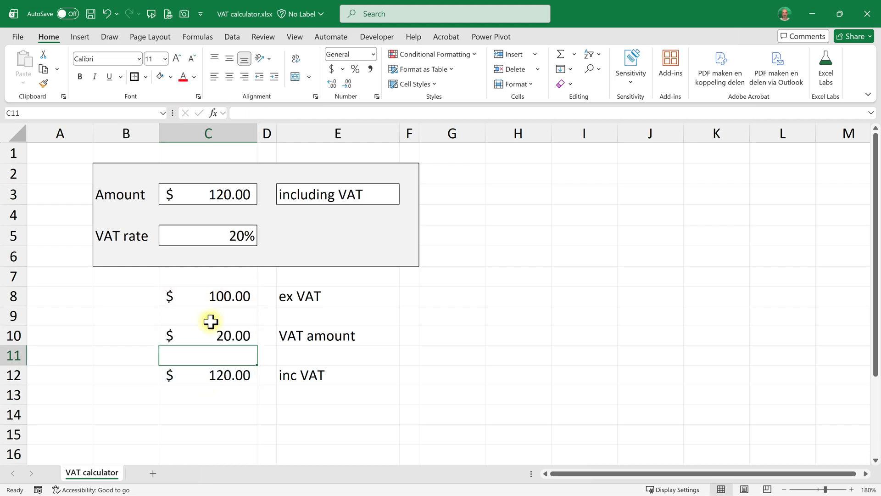
{"action": "left_click", "coordinate": [206, 334]}
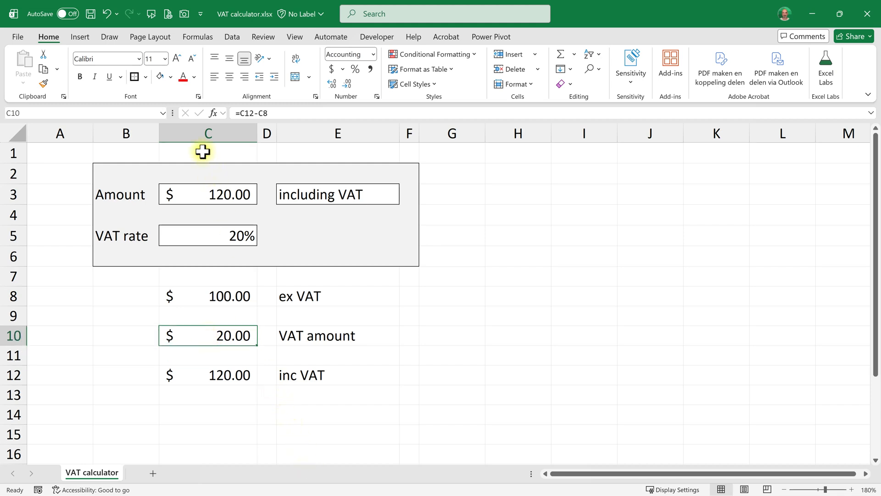
Test the calculator by setting the VAT rate in C5 to 10% and the amount in C3 to 500.
{"action": "left_click", "coordinate": [209, 236]}
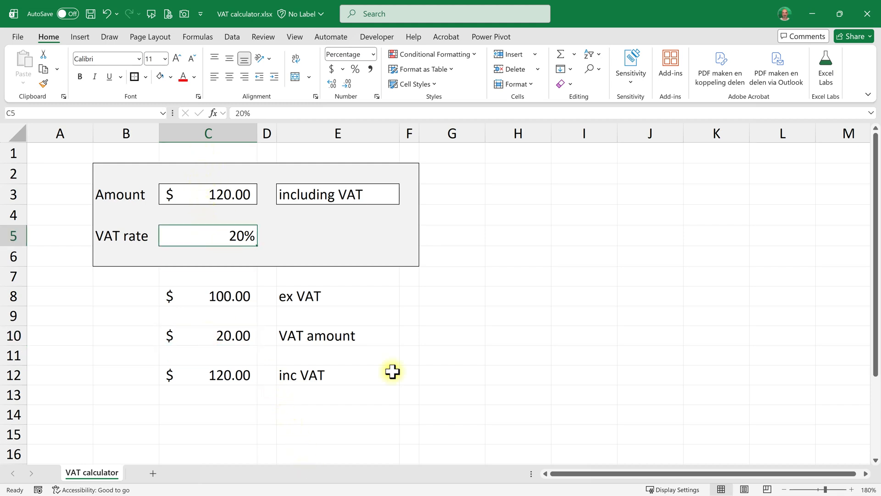
{"action": "type", "text": "10"}
{"action": "key", "text": "Return"}
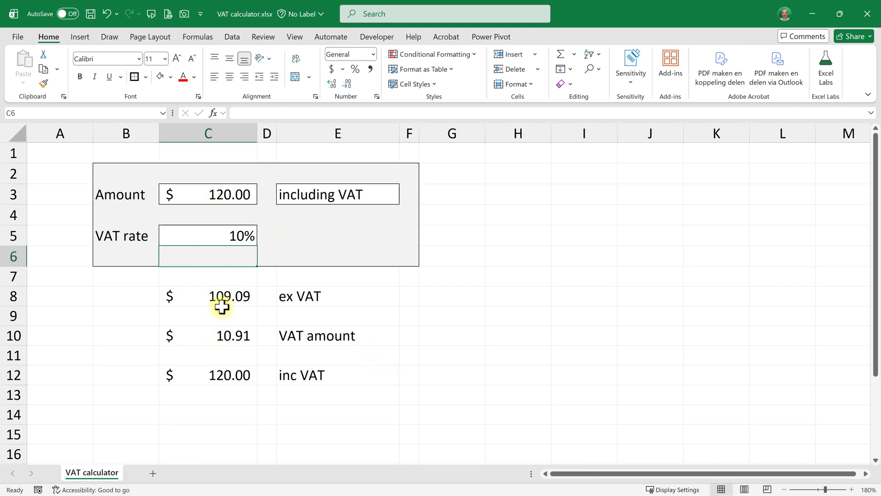
{"action": "left_click", "coordinate": [216, 194]}
{"action": "type", "text": "500"}
{"action": "key", "text": "Return"}
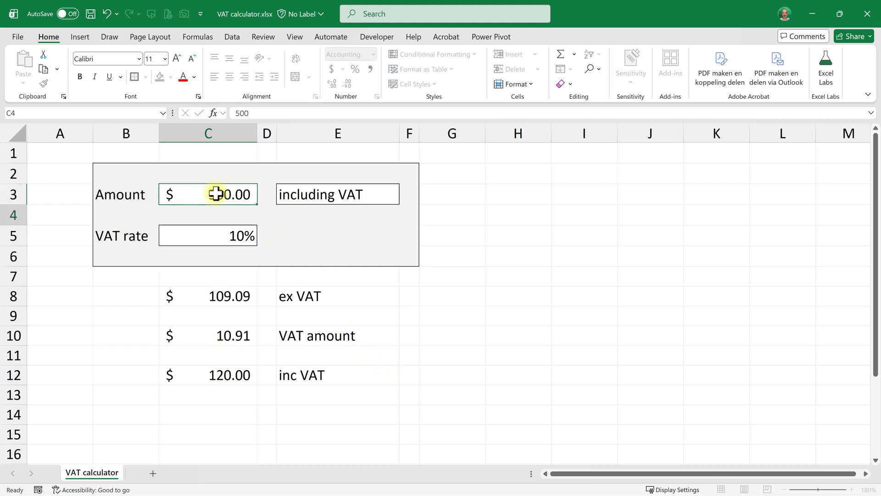
Switch E3 to excluding VAT and check the ex VAT, VAT amount and inc VAT results in C8, C10 and C12.
{"action": "left_click", "coordinate": [325, 194]}
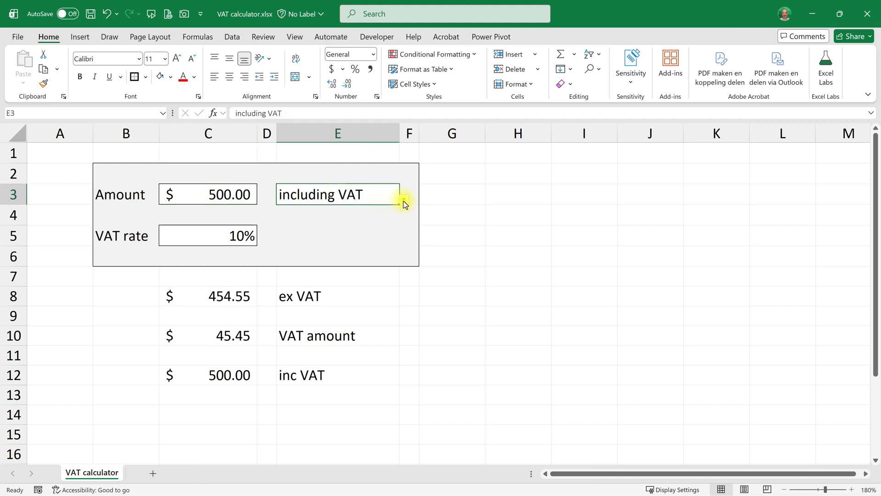
{"action": "left_click", "coordinate": [404, 201]}
{"action": "left_click", "coordinate": [381, 207]}
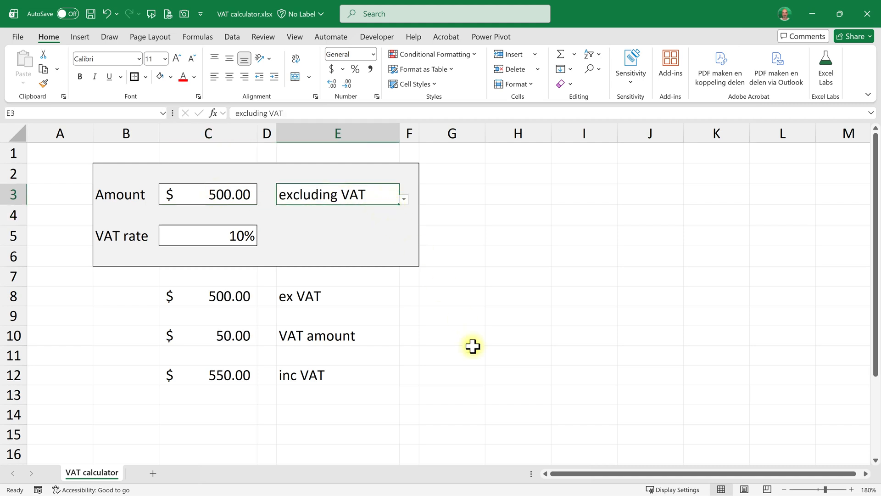
{"action": "left_click", "coordinate": [199, 299]}
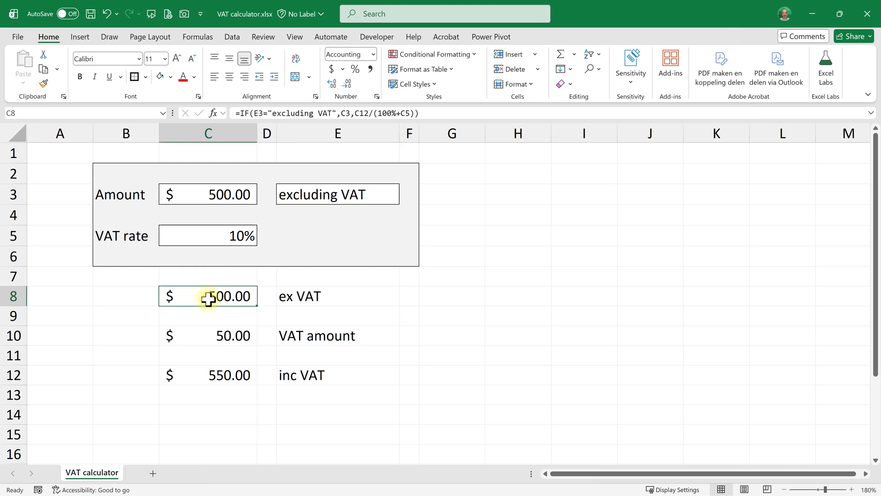
{"action": "left_click", "coordinate": [221, 335]}
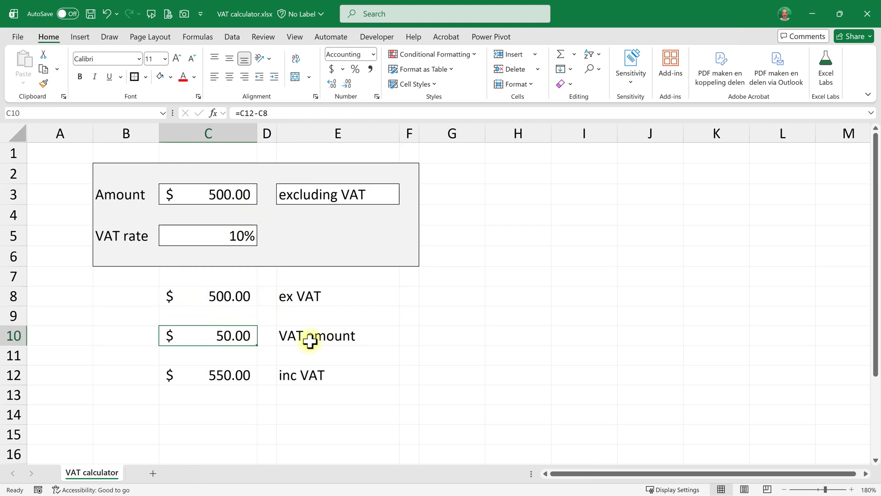
{"action": "left_click", "coordinate": [199, 378]}
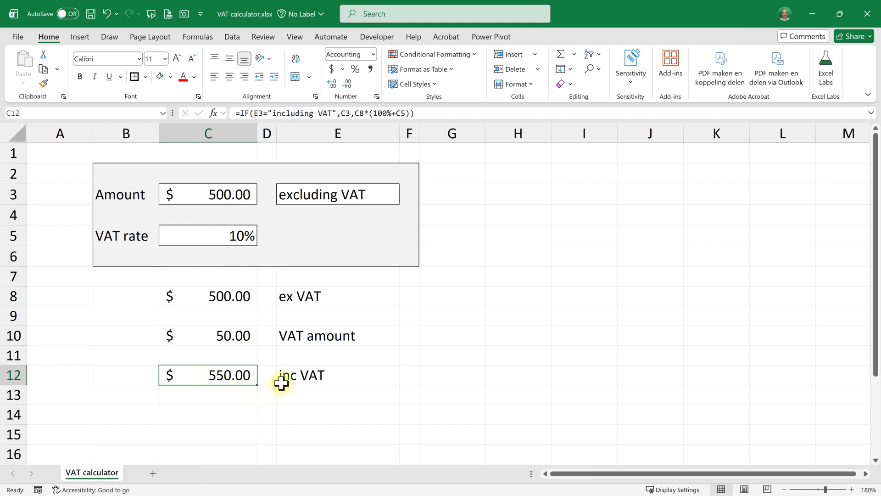
{"action": "left_click", "coordinate": [506, 341]}
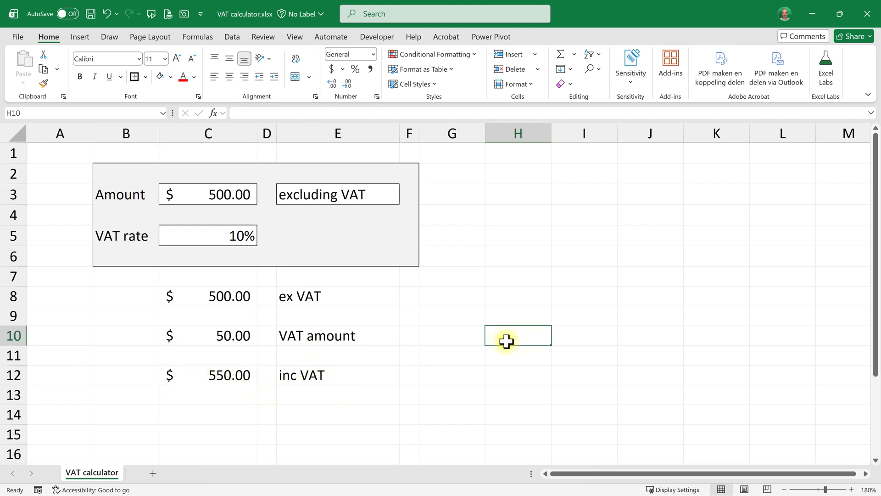
{"action": "left_click", "coordinate": [480, 334]}
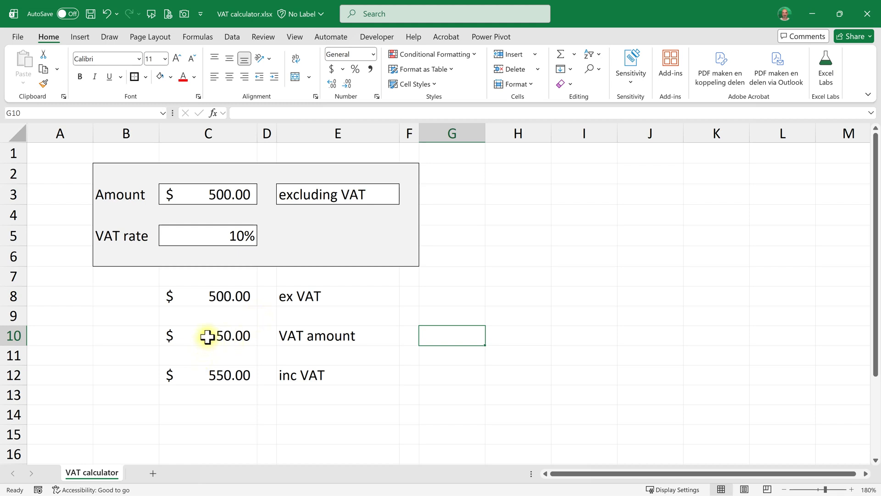
Apply a thick bottom border to the VAT amount row across C10:F10.
{"action": "left_click_drag", "start_coordinate": [207, 337], "coordinate": [407, 339]}
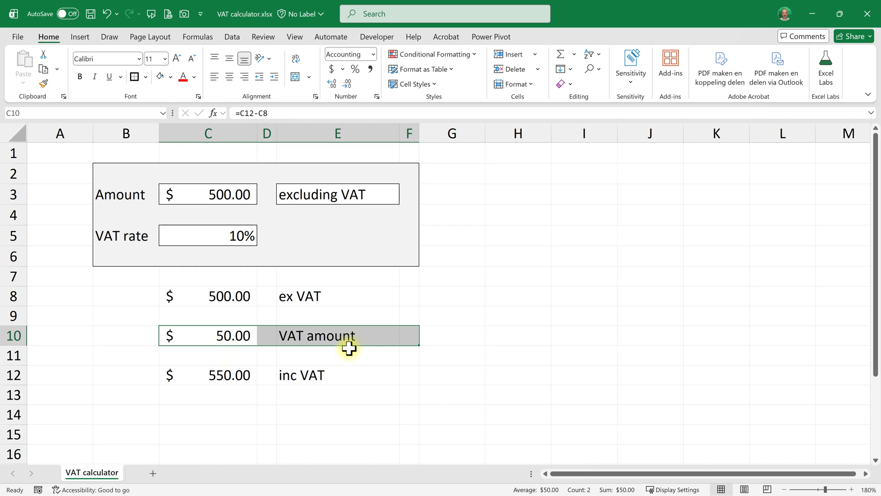
{"action": "left_click", "coordinate": [146, 76]}
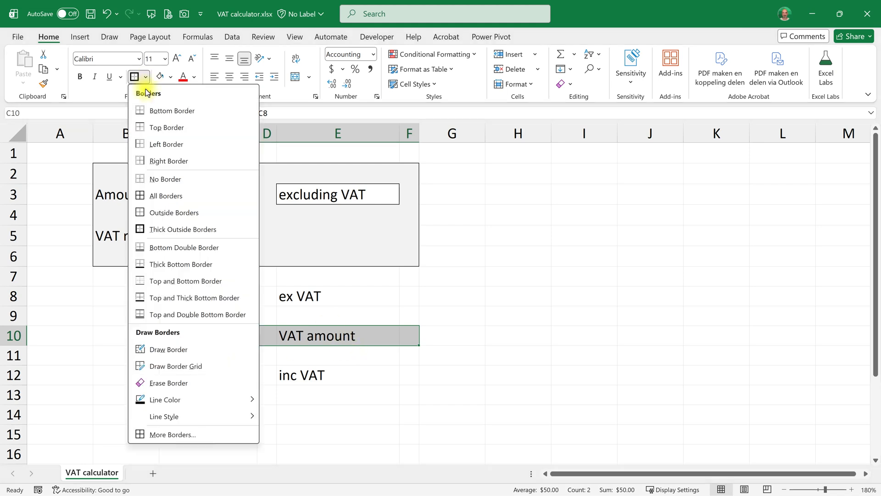
{"action": "left_click", "coordinate": [162, 264]}
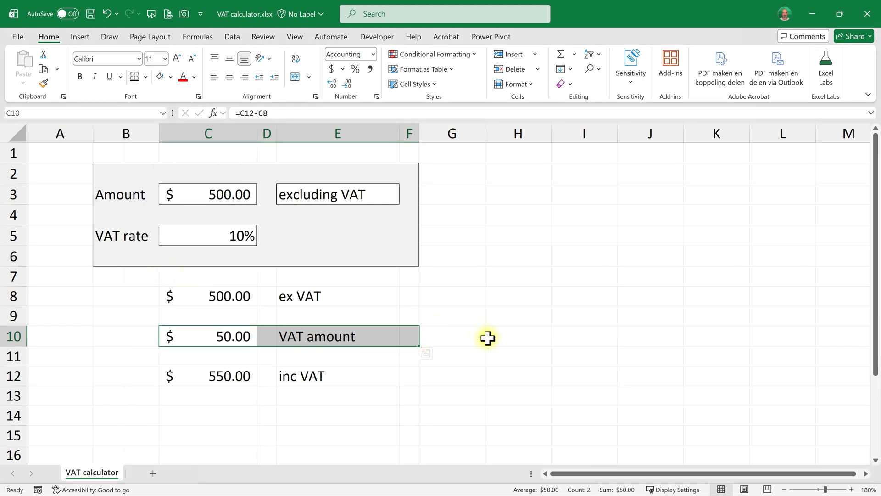
{"action": "left_click", "coordinate": [542, 336]}
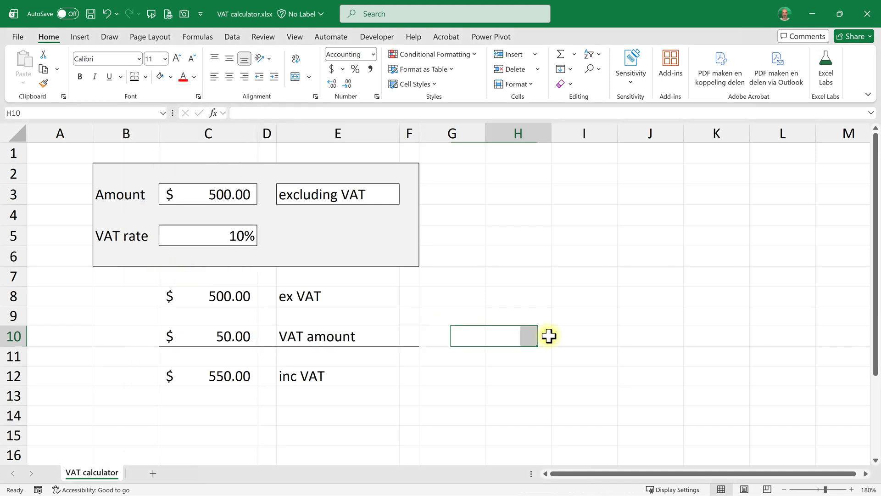
Enter a plus sign (+) in F10, at the end of the VAT amount row.
{"action": "left_click", "coordinate": [412, 331]}
{"action": "type", "text": "+"}
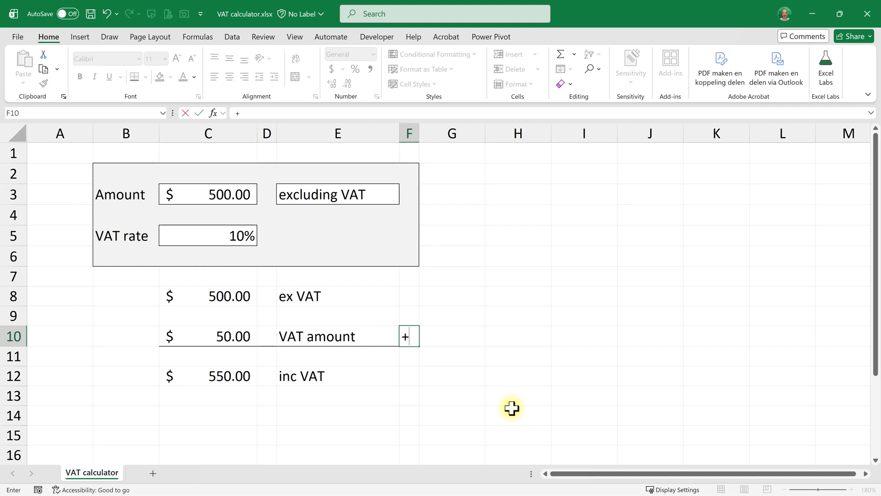
{"action": "key", "text": "Return"}
{"action": "left_click", "coordinate": [525, 340]}
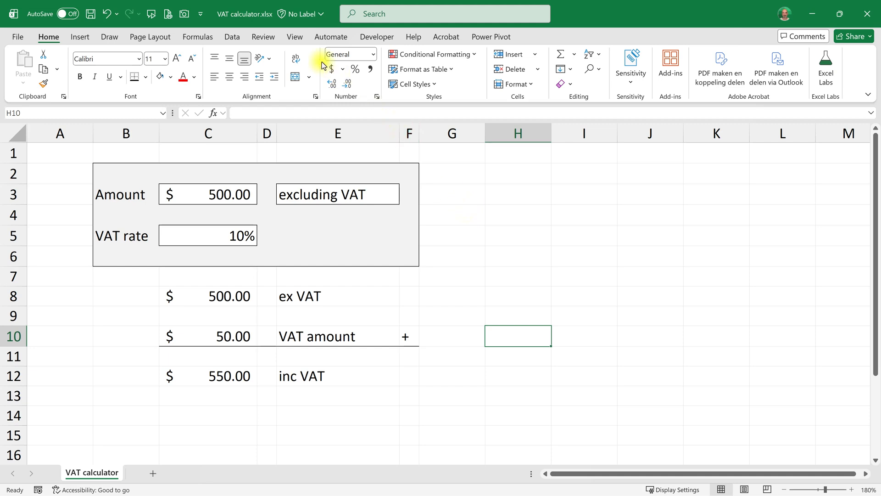
Hide the worksheet's gridlines, the formula bar and the row and column headings.
{"action": "left_click", "coordinate": [295, 38]}
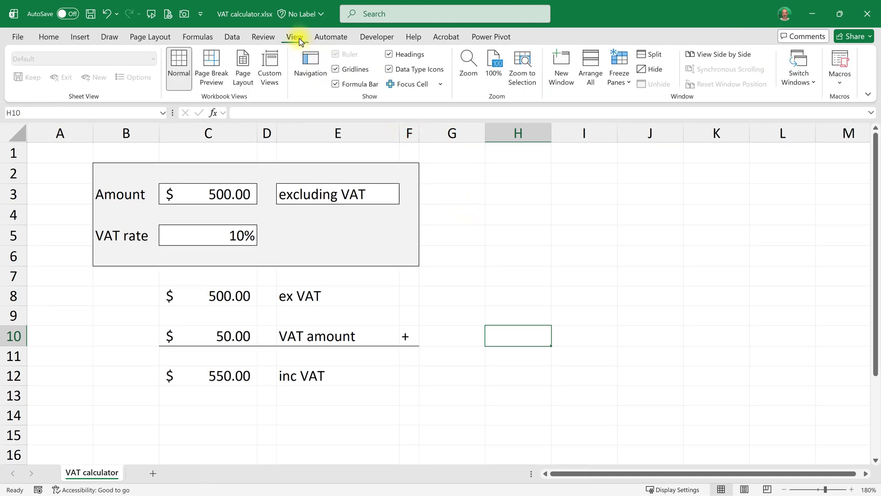
{"action": "left_click", "coordinate": [334, 71]}
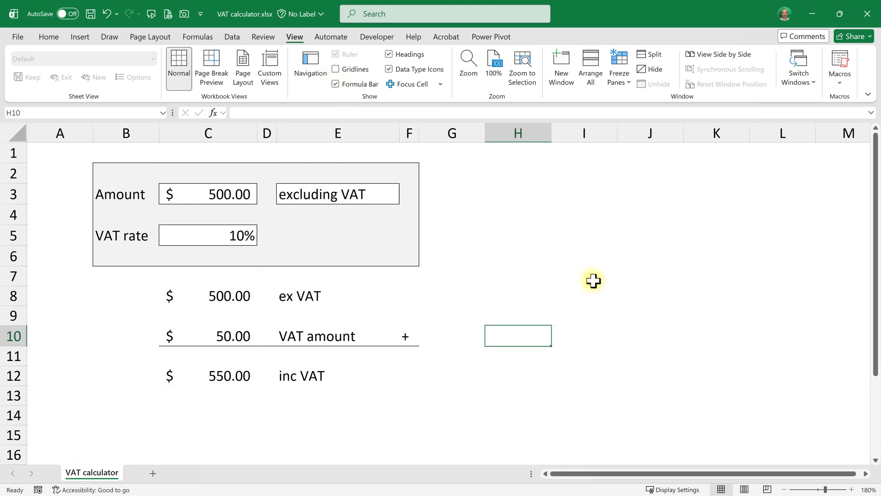
{"action": "left_click", "coordinate": [335, 85]}
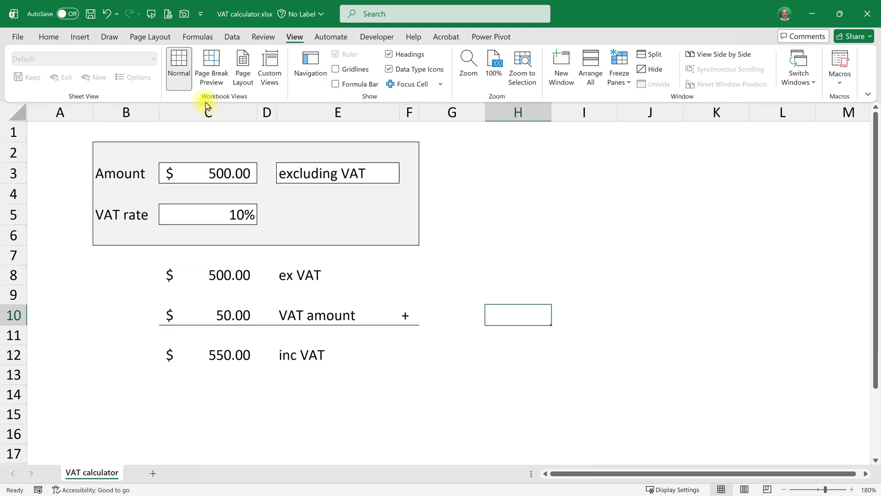
{"action": "left_click", "coordinate": [389, 56]}
{"action": "left_click", "coordinate": [506, 240]}
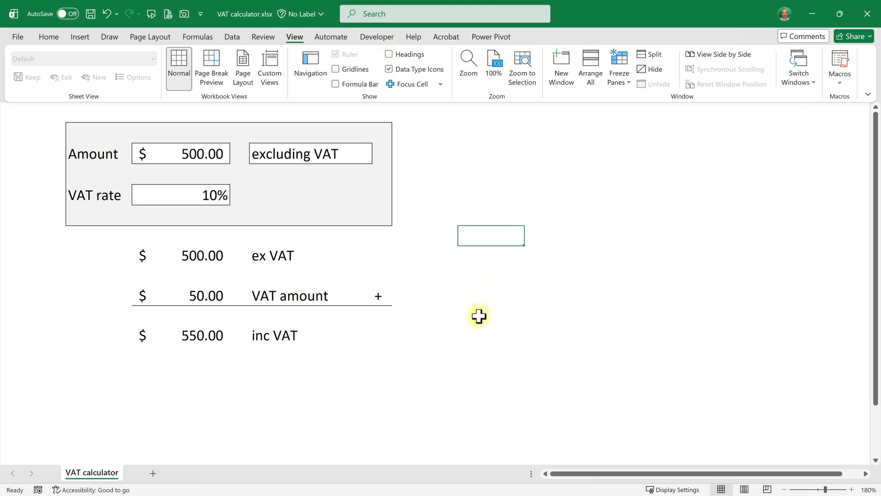